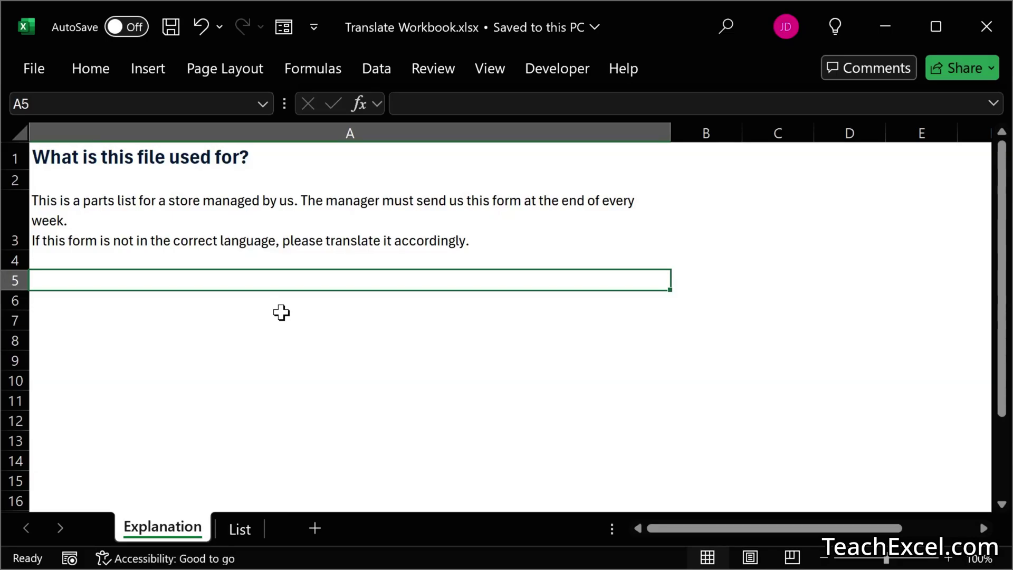
# - Switch between the Explanation and List sheets to review the parts table, ending on Explanation
pyautogui.click(242, 528)
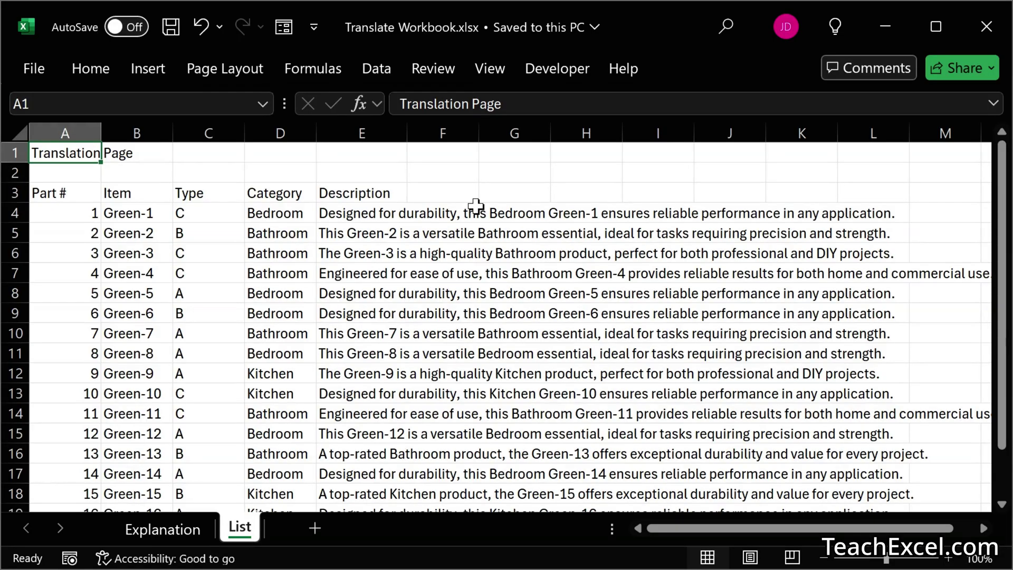
pyautogui.hotkey('ctrl', 'pageup')
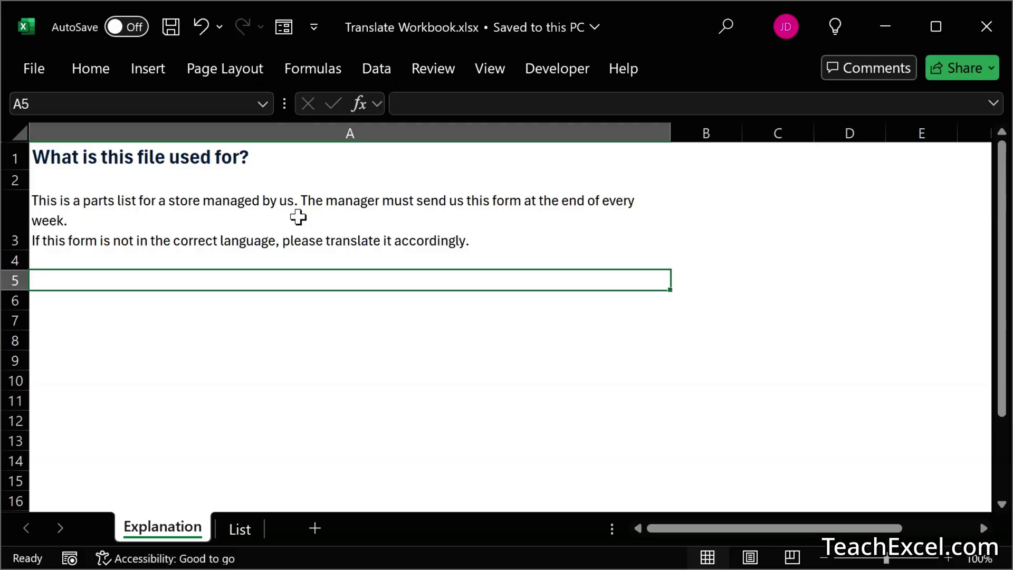
pyautogui.hotkey('ctrl', 'pagedown')
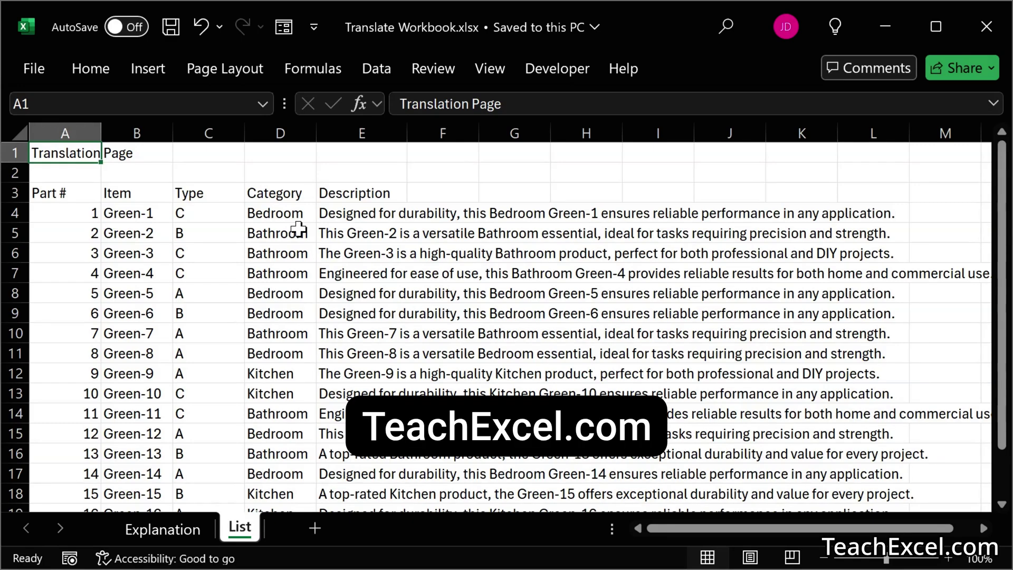
pyautogui.hotkey('ctrl', 'pageup')
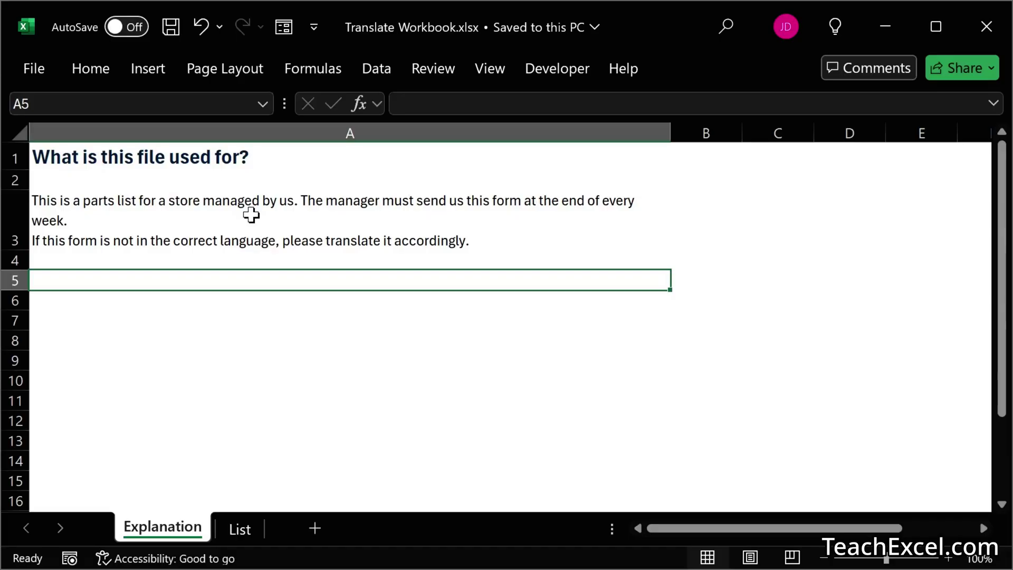
pyautogui.click(237, 527)
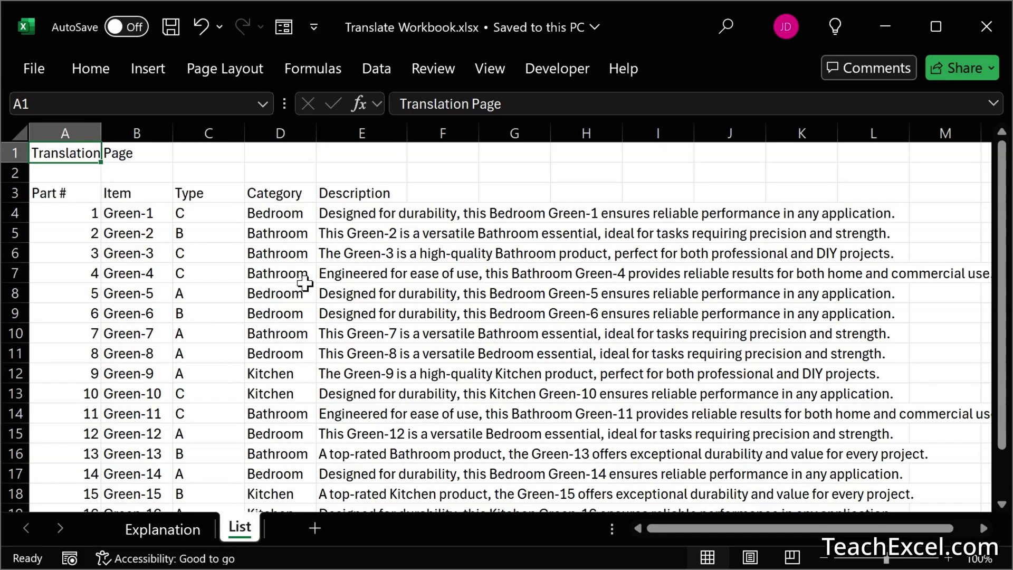
pyautogui.scroll(-3, 304, 283)
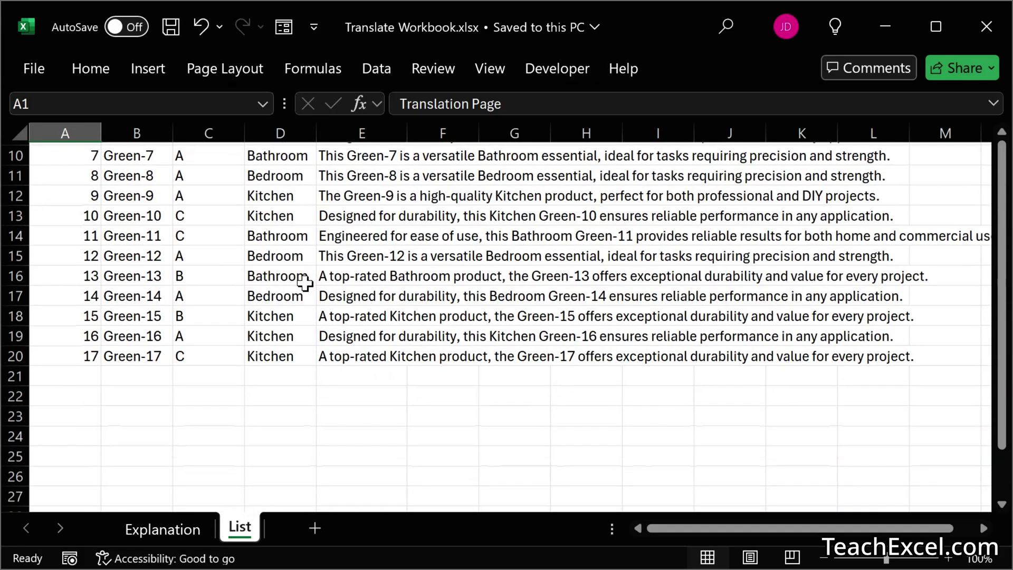
pyautogui.scroll(3, 304, 284)
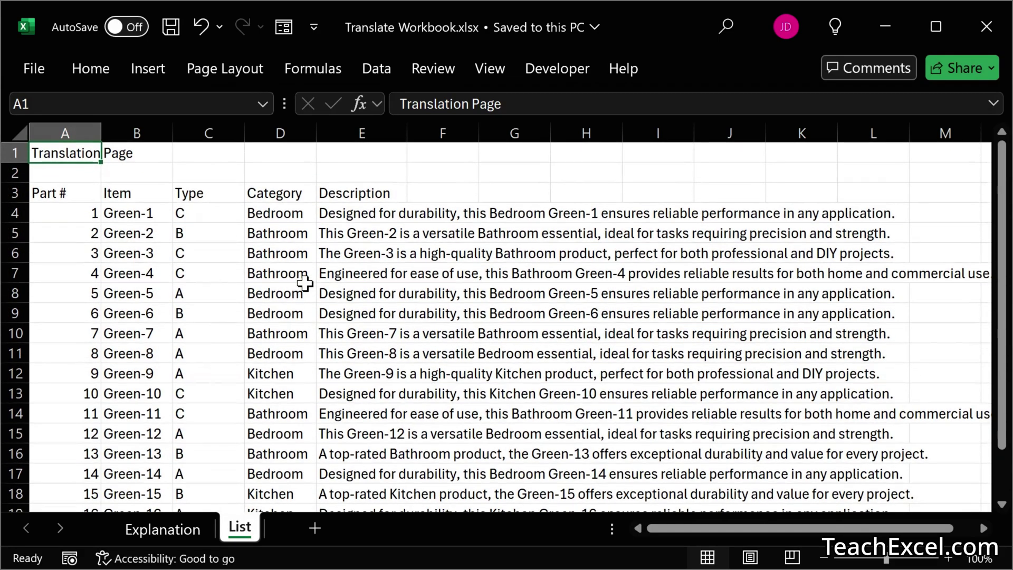
pyautogui.click(176, 528)
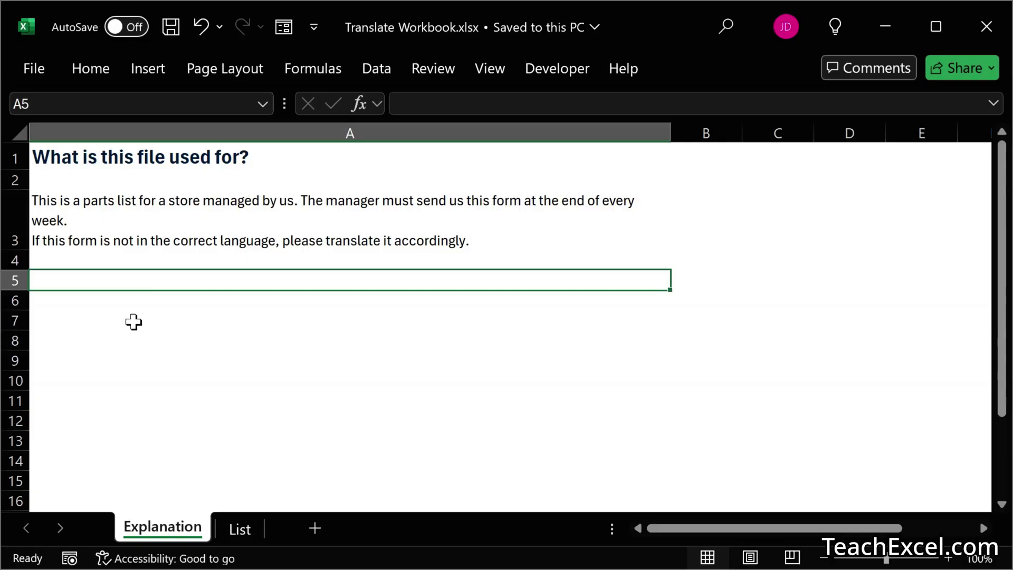
pyautogui.scroll(4, 133, 322)
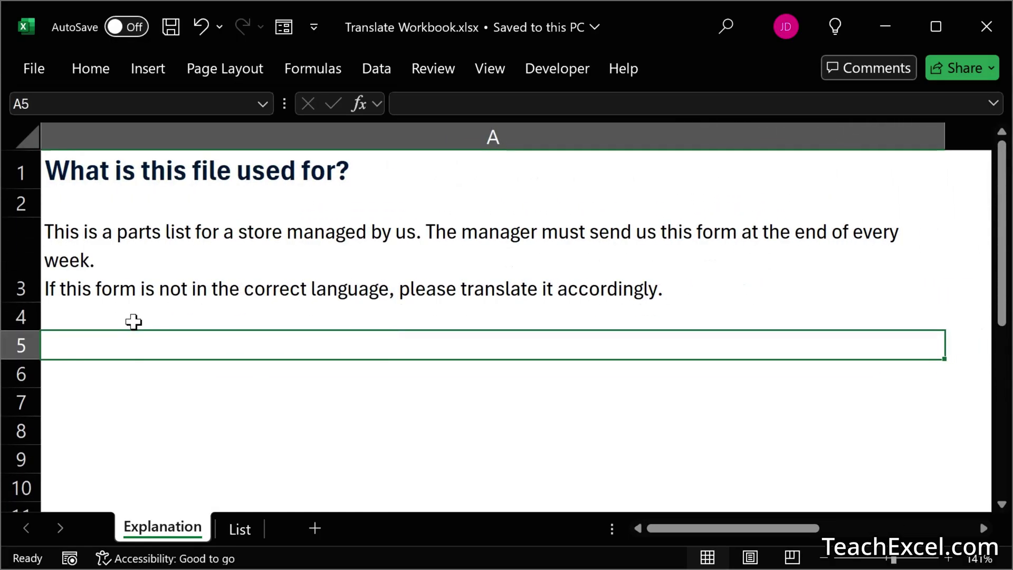
# - Enter =TRANSLATE(A3,"en","es") in cell A5 to translate the explanation into Spanish
pyautogui.write('=trans')
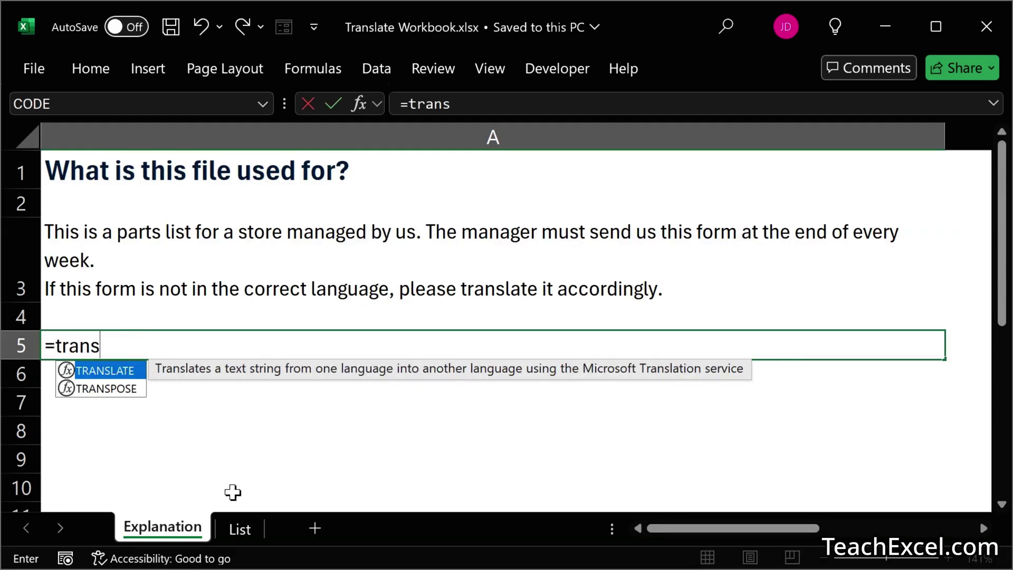
pyautogui.press('Tab')
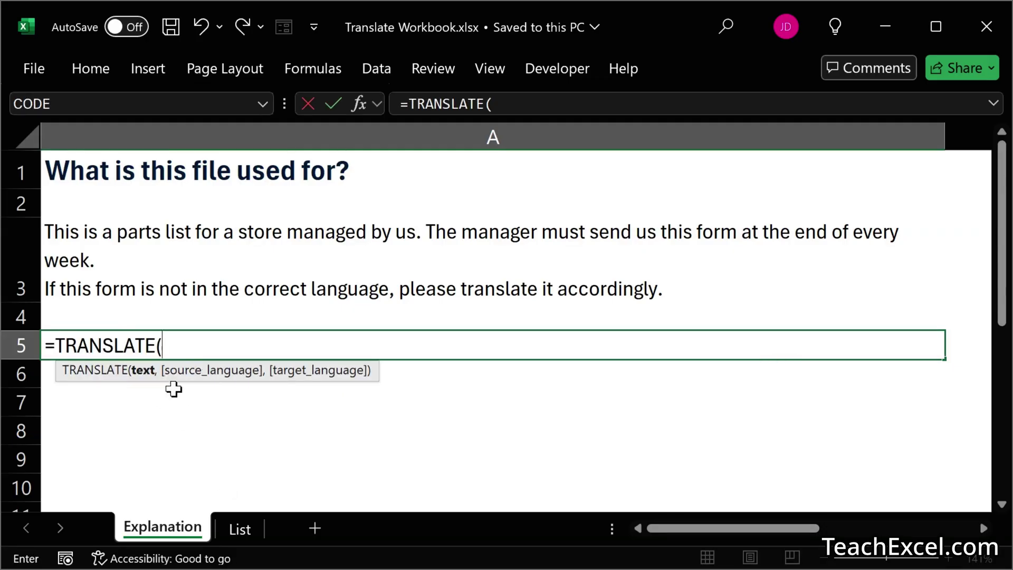
pyautogui.click(138, 258)
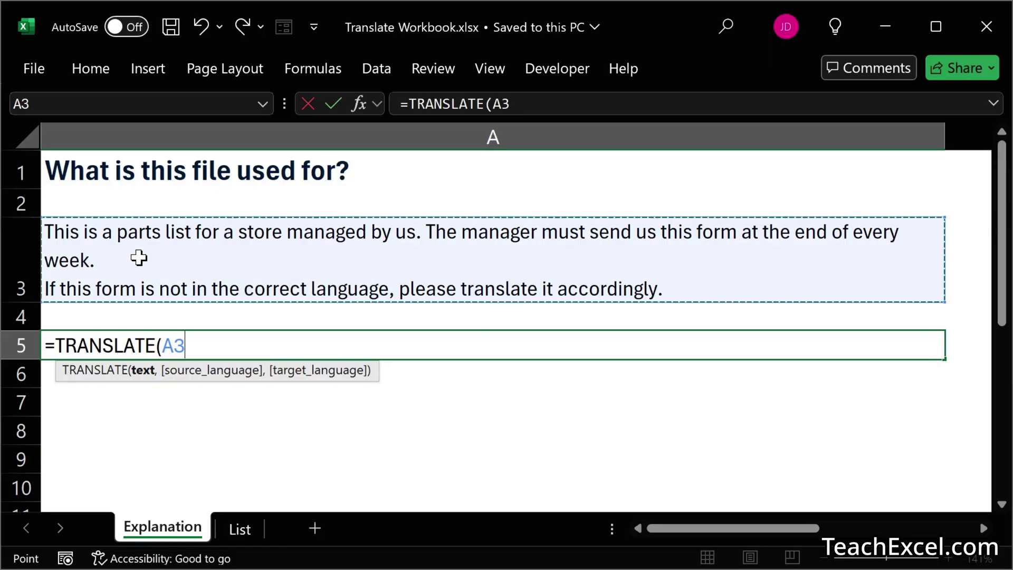
pyautogui.write(',')
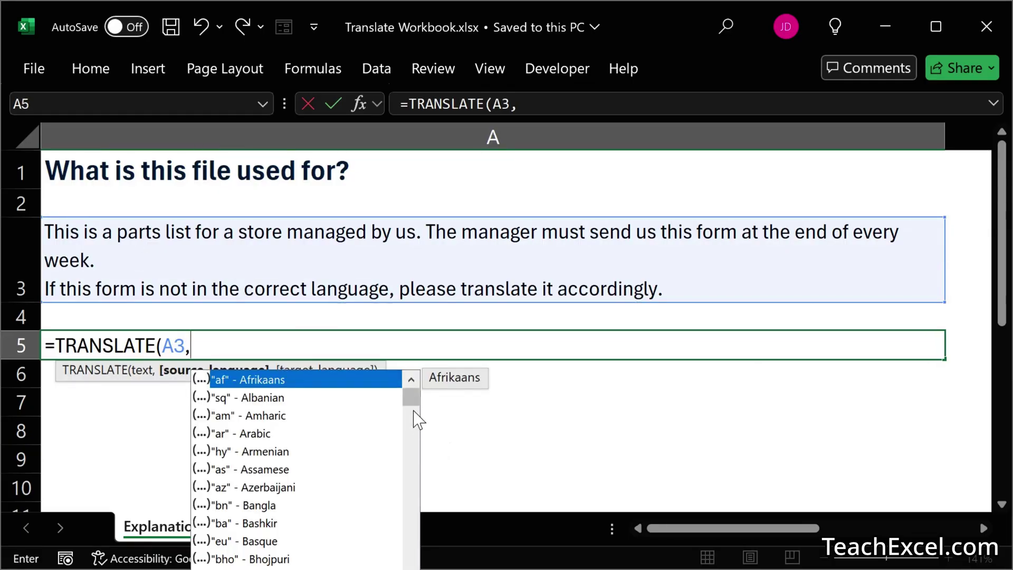
pyautogui.scroll(-1, 412, 421)
pyautogui.moveTo(410, 412)
pyautogui.mouseDown()
pyautogui.moveTo(412, 535)
pyautogui.moveTo(416, 416)
pyautogui.mouseUp()
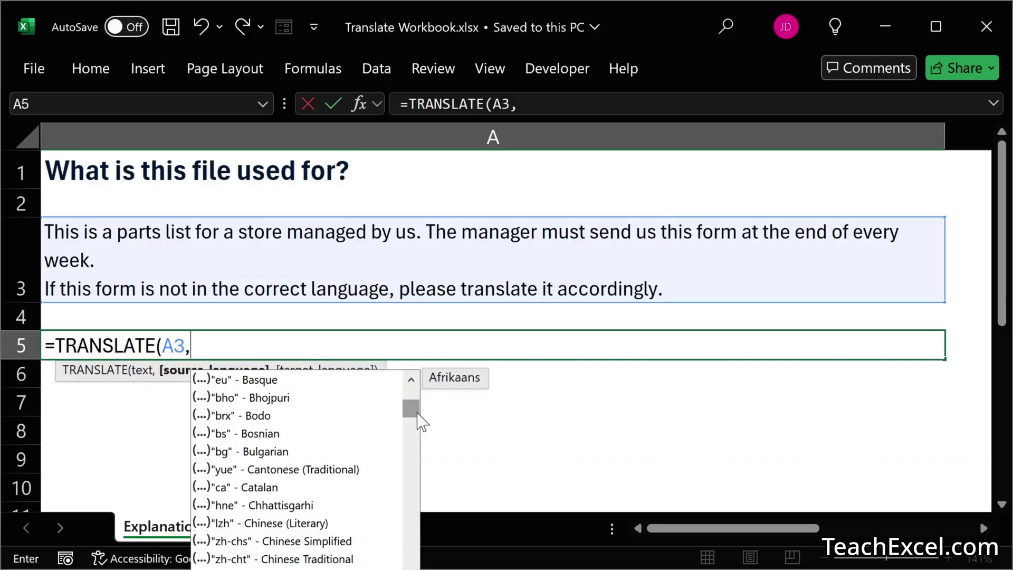
pyautogui.write('"en"')
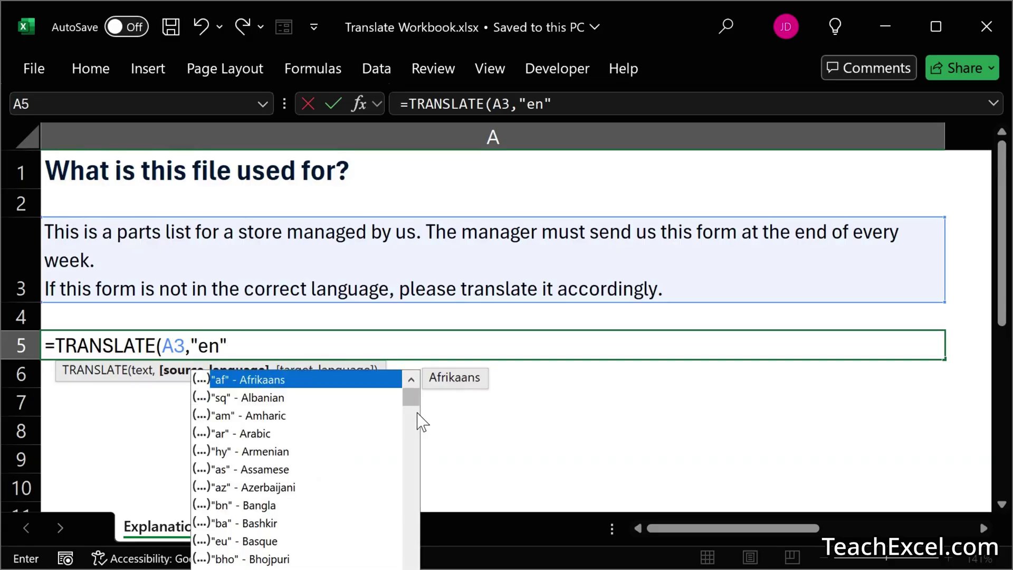
pyautogui.write(',"es')
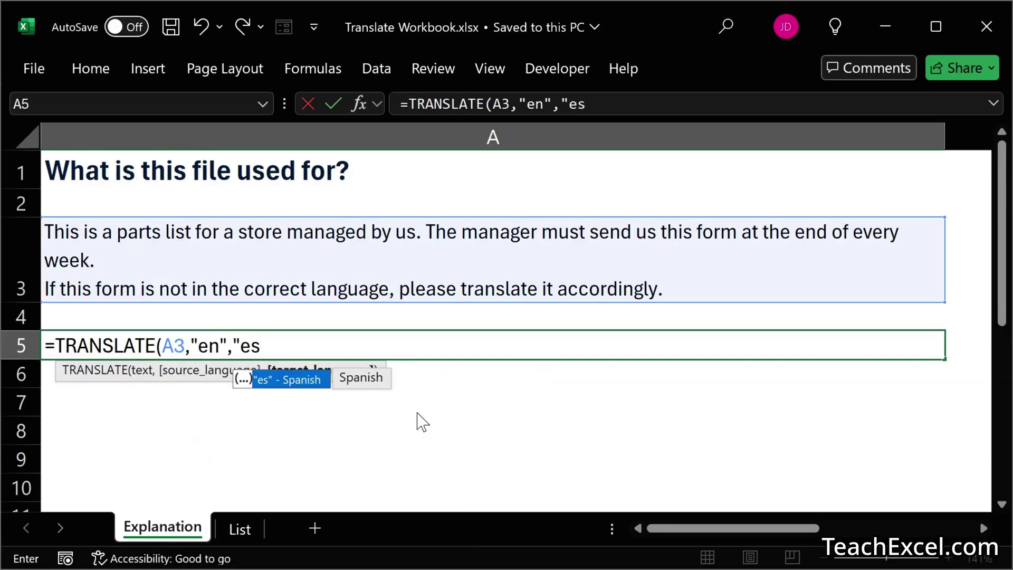
pyautogui.write('")')
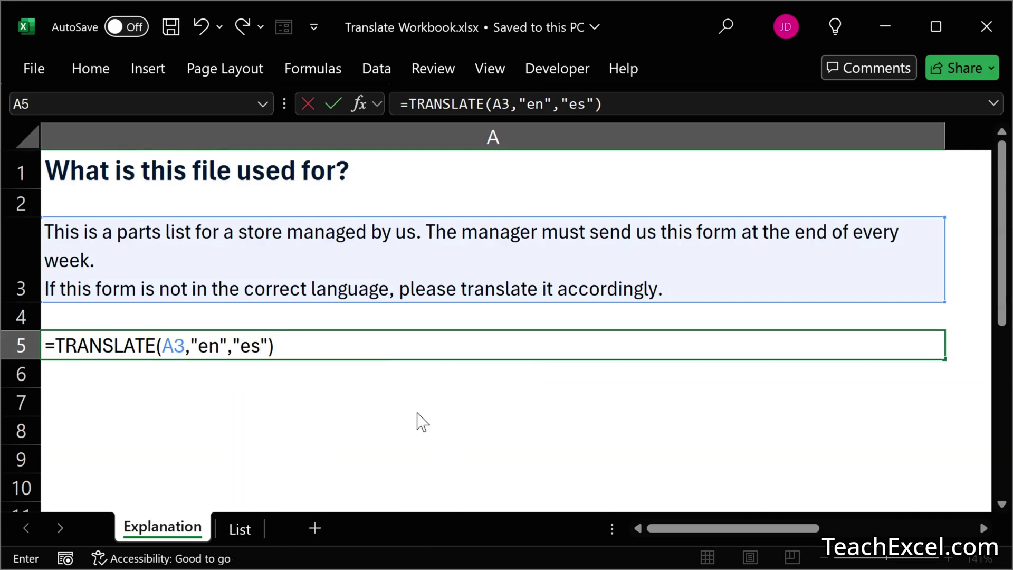
pyautogui.press('Return')
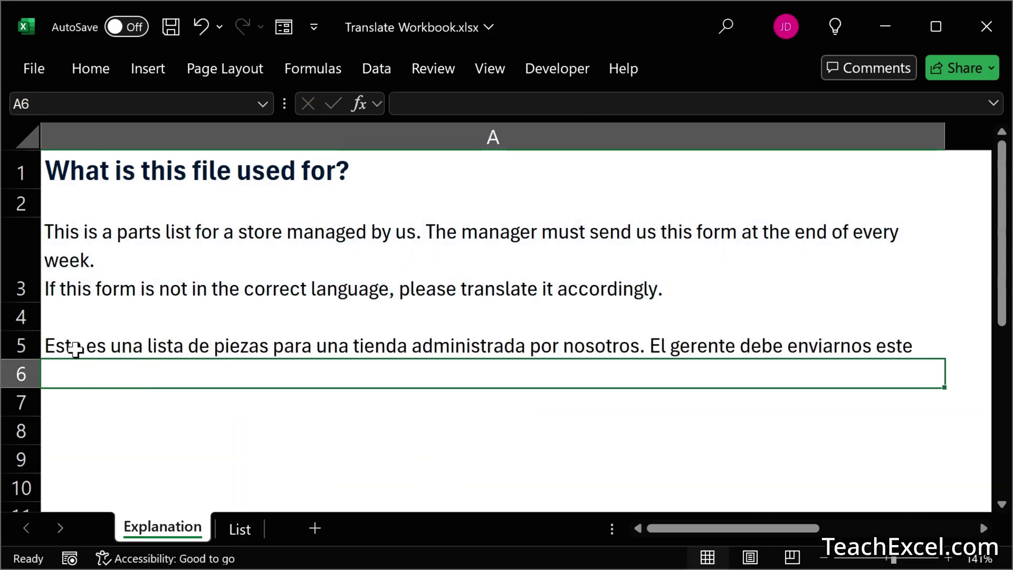
# - Autofit row 5 to show the full Spanish translation and add a new blank worksheet
pyautogui.doubleClick(22, 359)
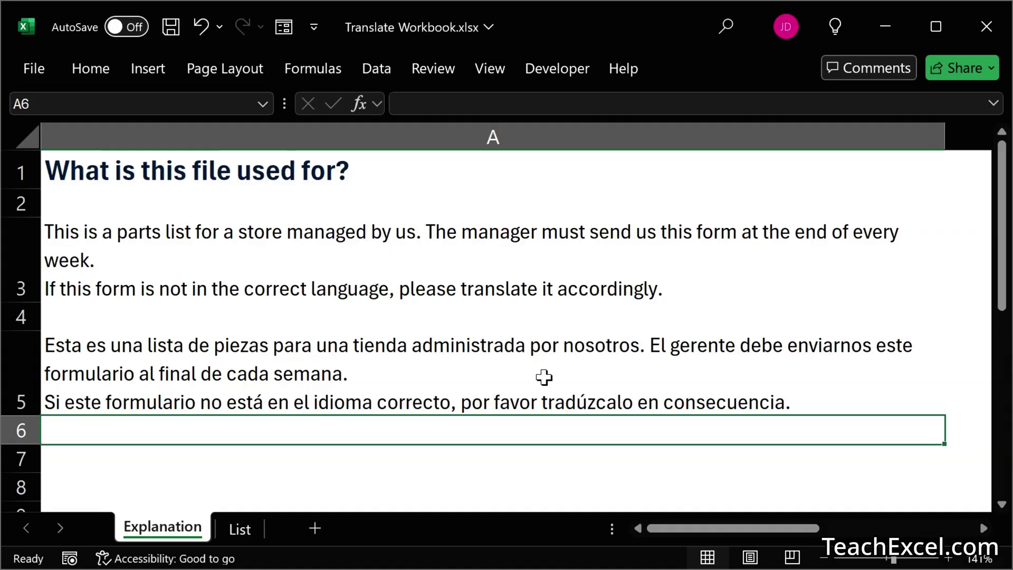
pyautogui.click(240, 528)
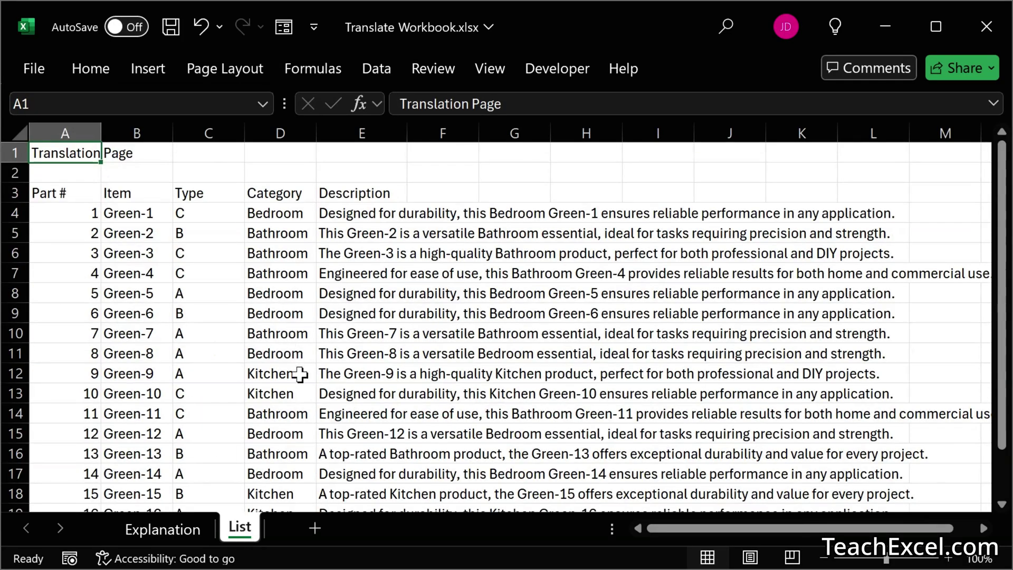
pyautogui.click(314, 528)
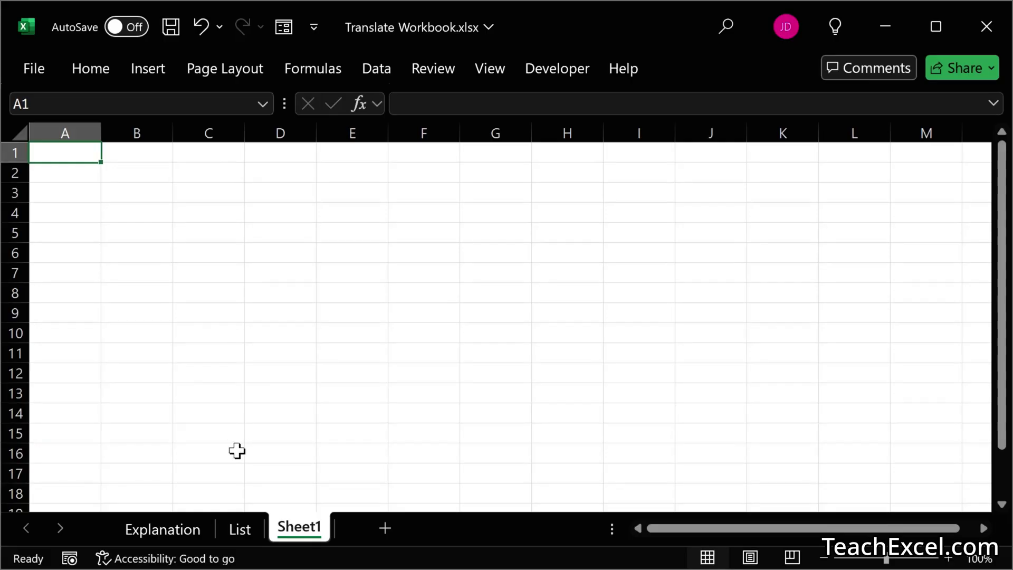
pyautogui.click(236, 521)
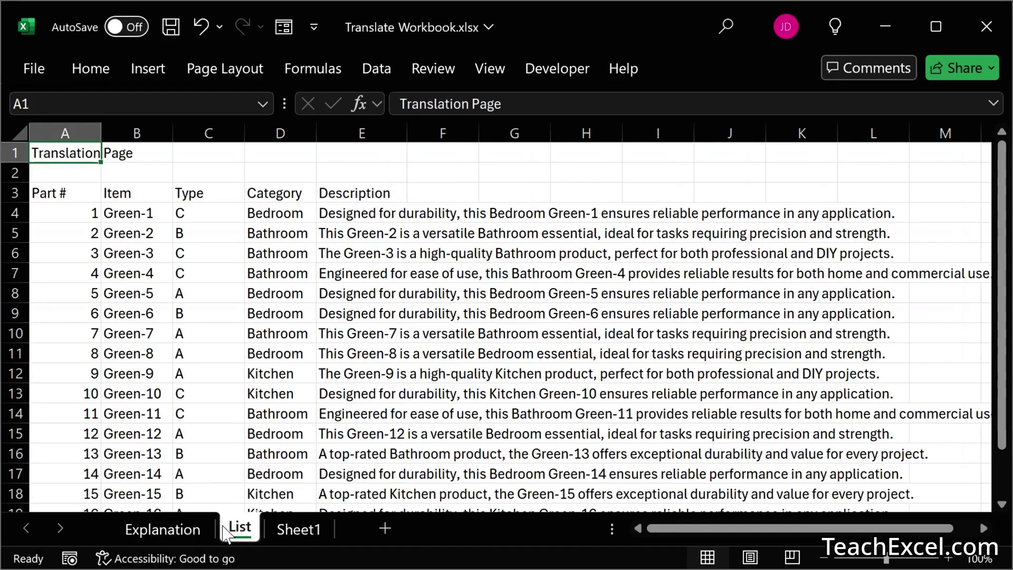
# - Re-confirm the =TRANSLATE(A3,"en","es") formula in A5 on the Explanation sheet
pyautogui.click(178, 530)
pyautogui.doubleClick(235, 376)
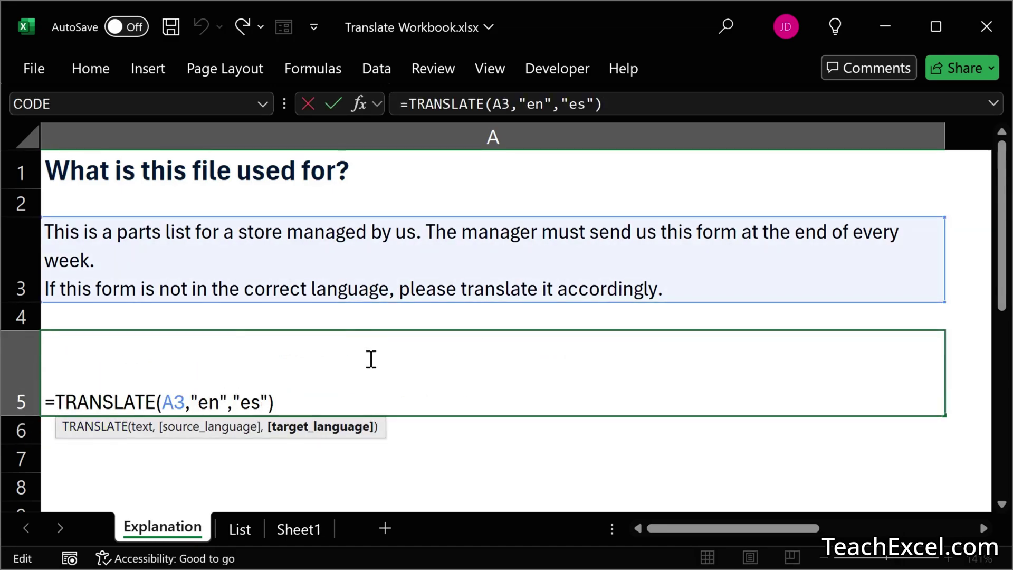
pyautogui.hotkey('ctrl', 'Return')
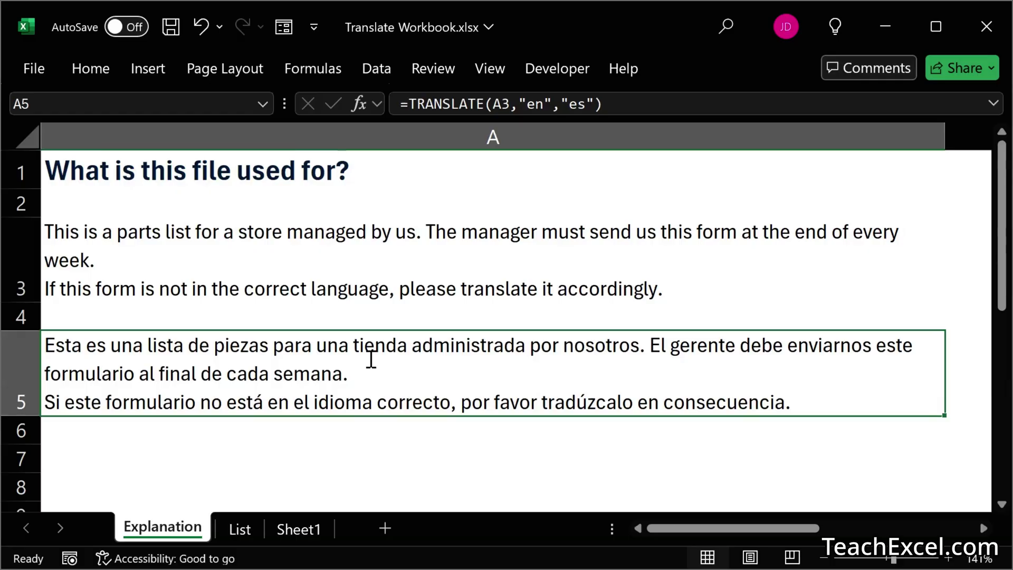
# - Translate A3's paragraph into Spanish with the Review Translator and select the output
pyautogui.click(294, 264)
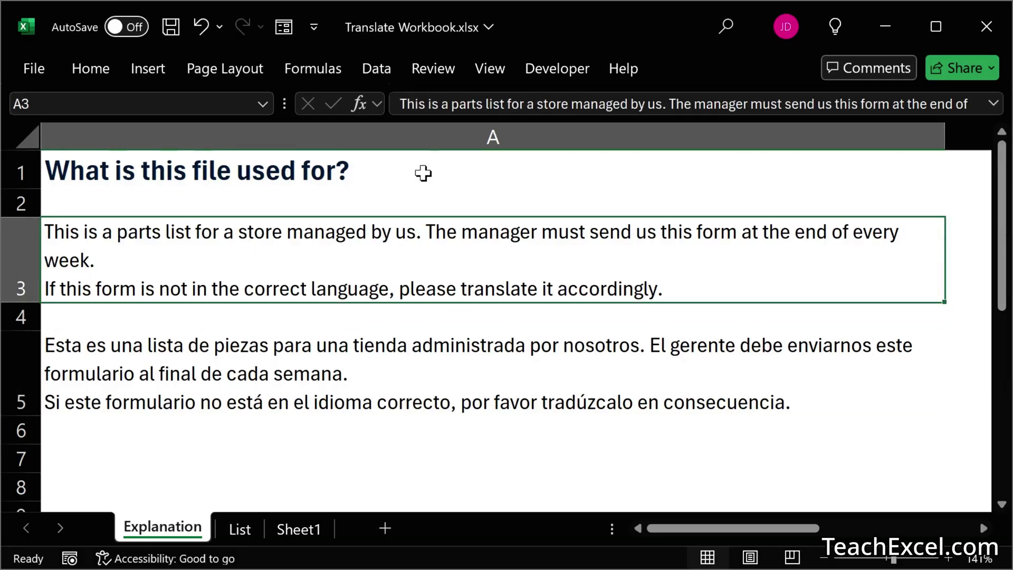
pyautogui.click(432, 70)
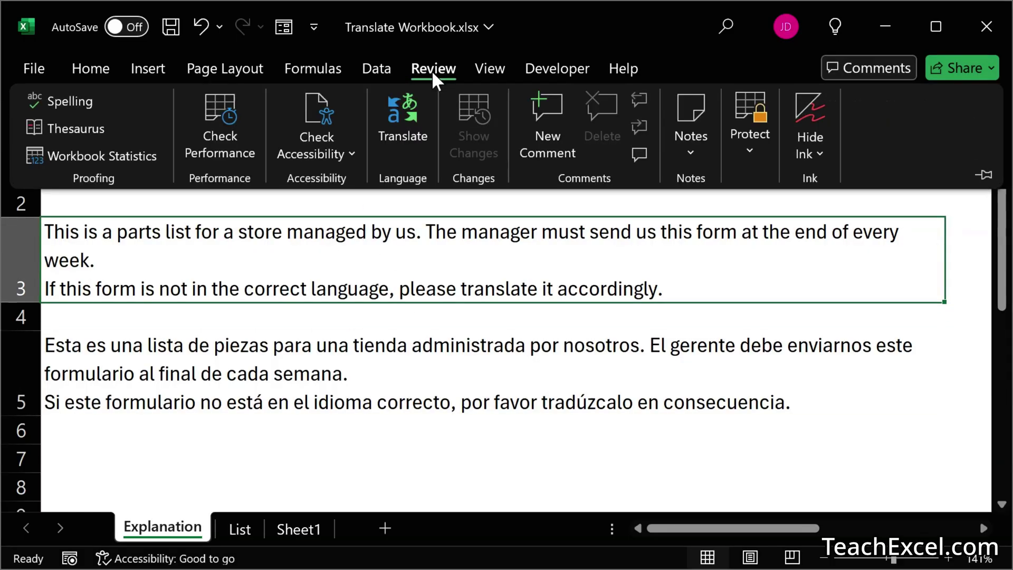
pyautogui.click(410, 144)
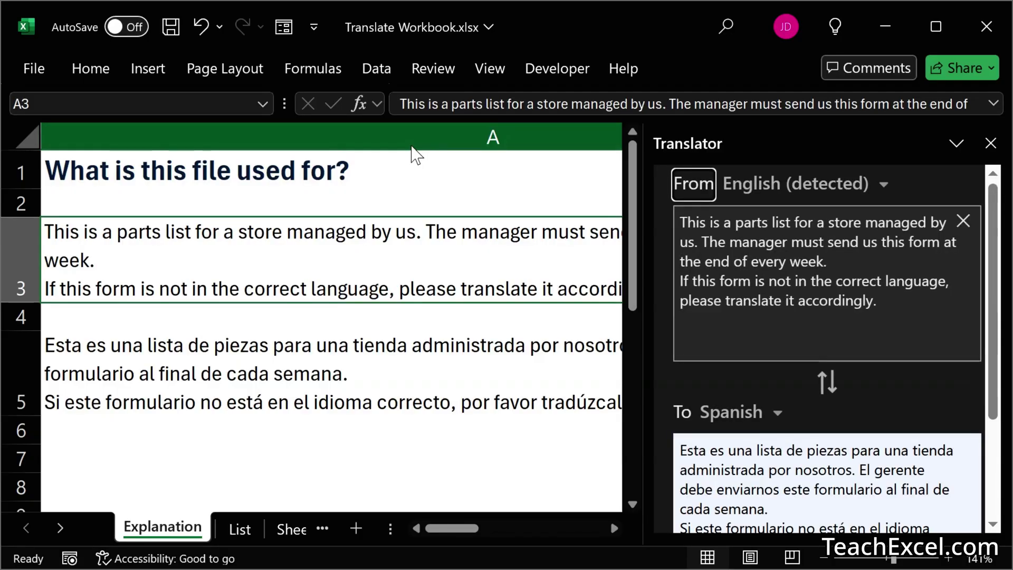
pyautogui.moveTo(817, 244)
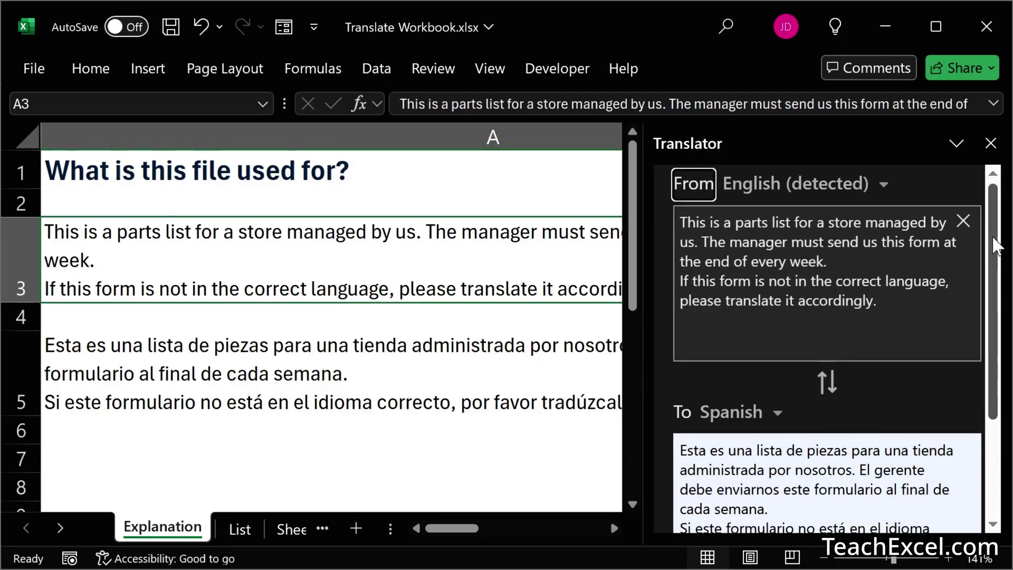
pyautogui.moveTo(995, 246); pyautogui.dragTo(1004, 369)
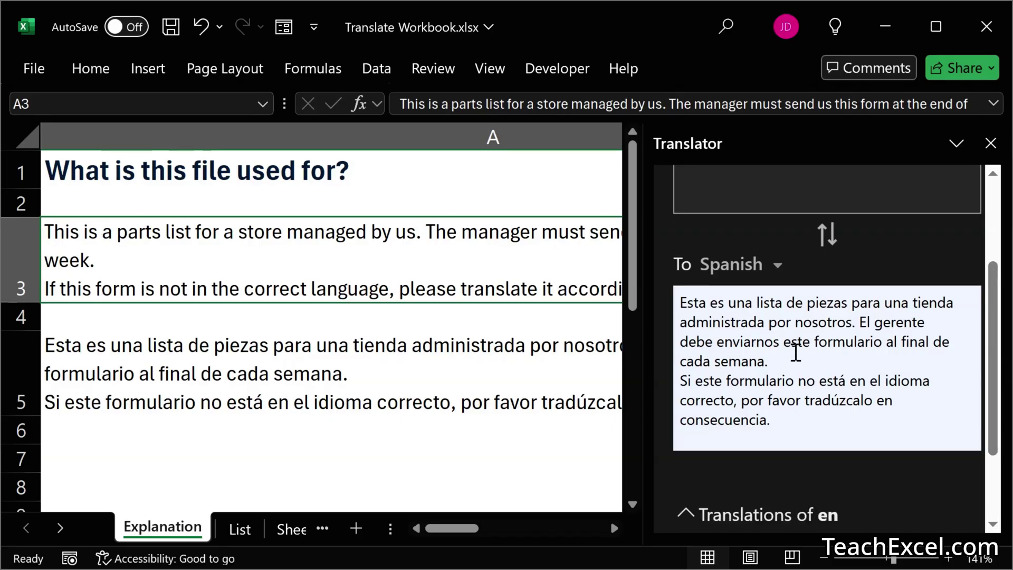
pyautogui.hotkey('ctrl', 'a')
pyautogui.hotkey('ctrl', 'c')
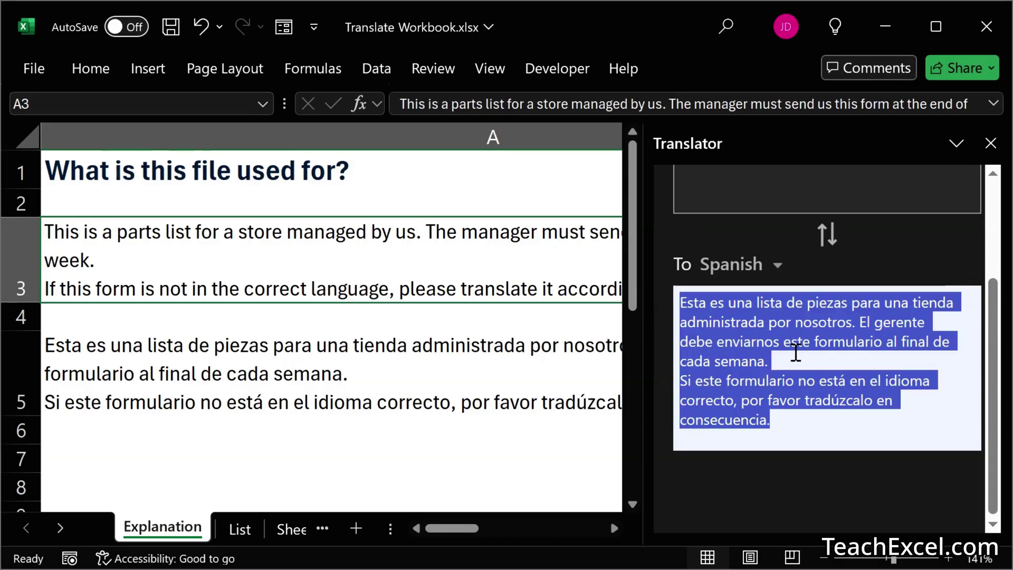
# - Paste the Spanish translation into cell A6
pyautogui.click(185, 439)
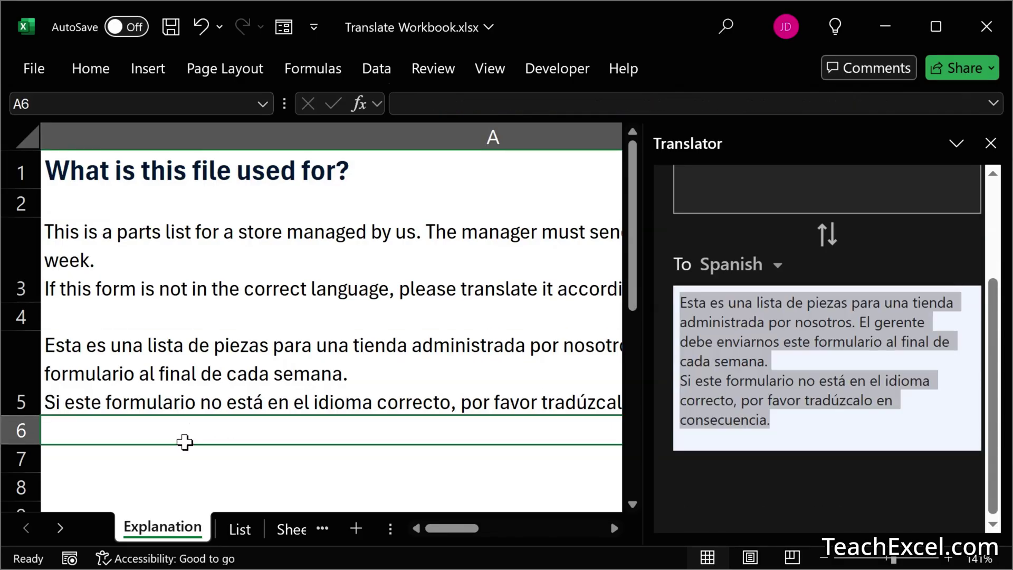
pyautogui.doubleClick(176, 434)
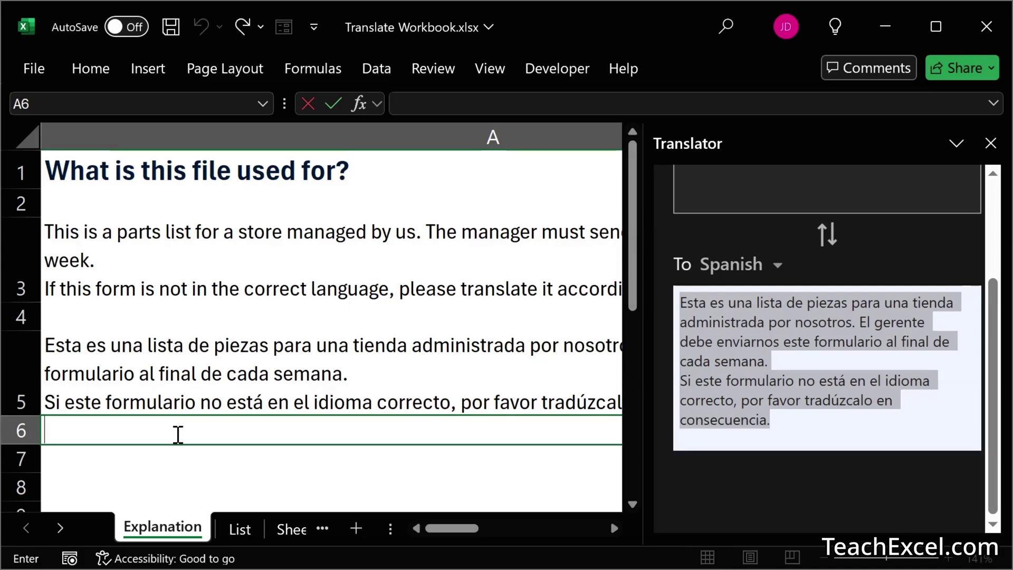
pyautogui.hotkey('ctrl', 'v')
pyautogui.press('Return')
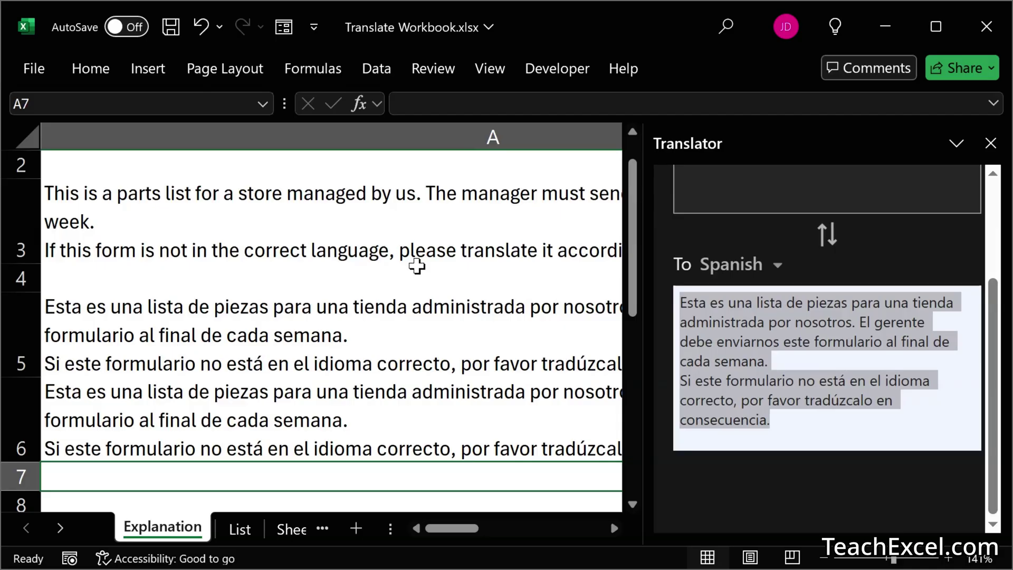
# - Close the Translator pane and switch to the List sheet
pyautogui.click(995, 195)
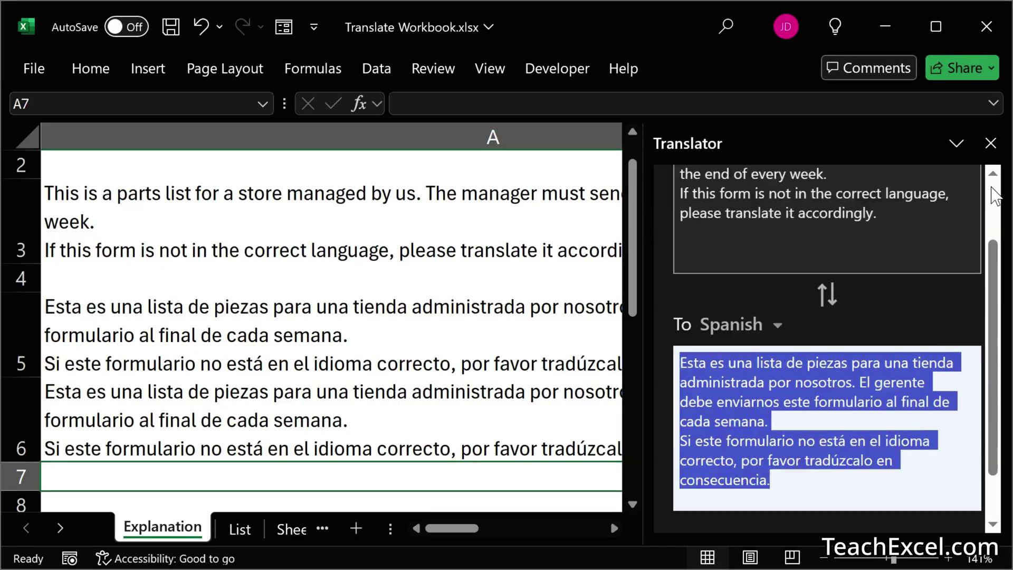
pyautogui.click(995, 195)
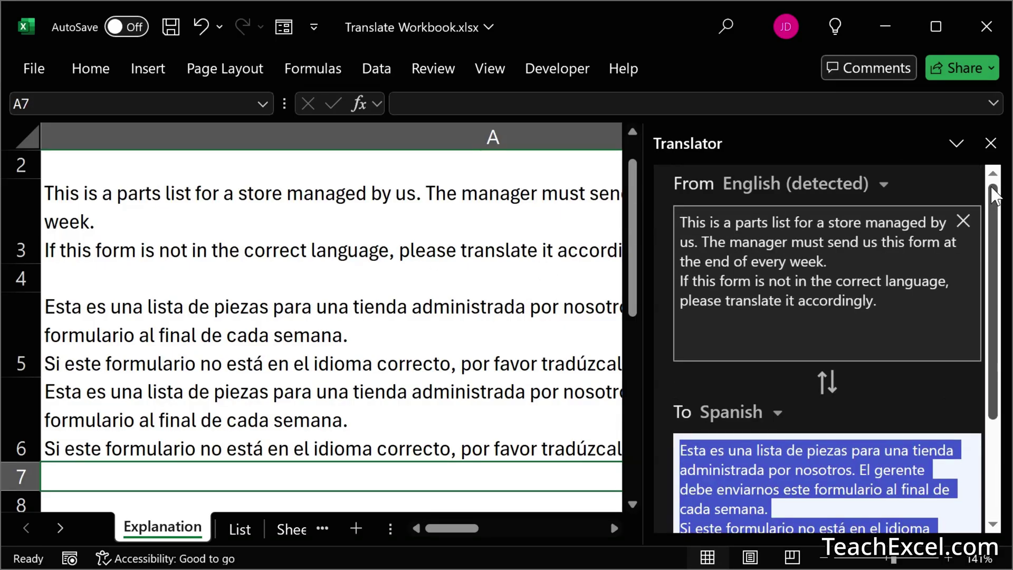
pyautogui.click(991, 143)
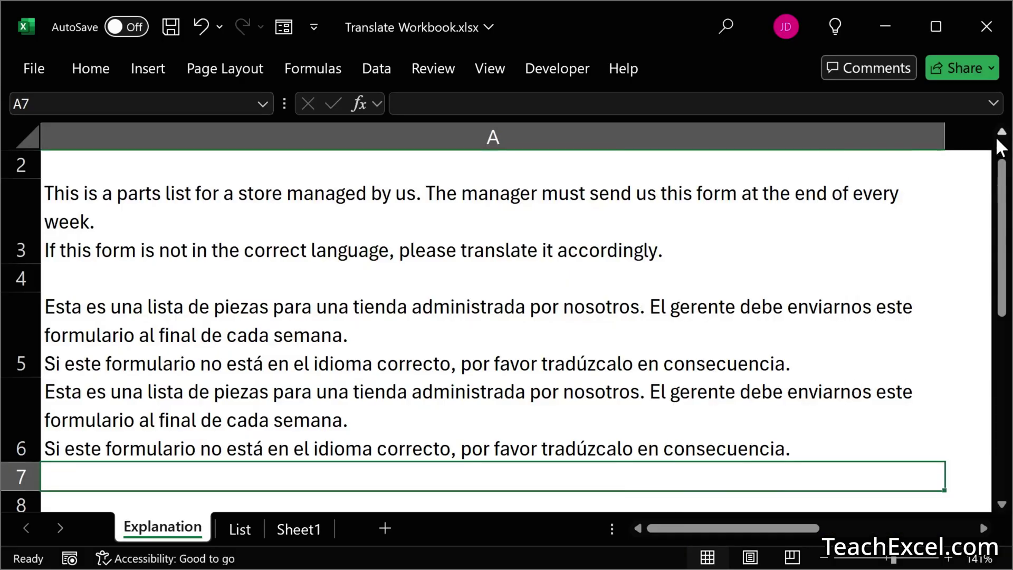
pyautogui.click(435, 68)
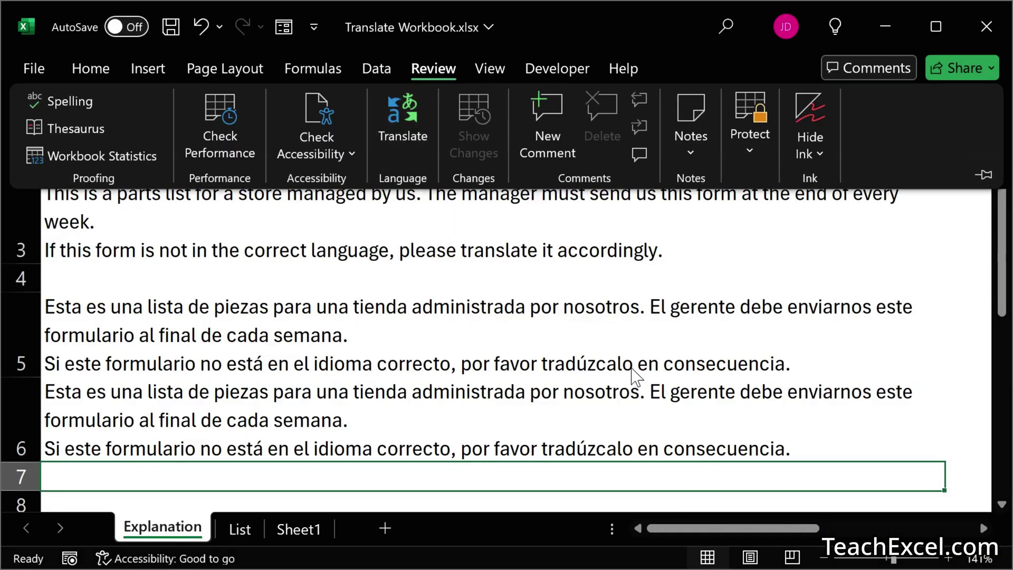
pyautogui.hotkey('ctrl', 'pagedown')
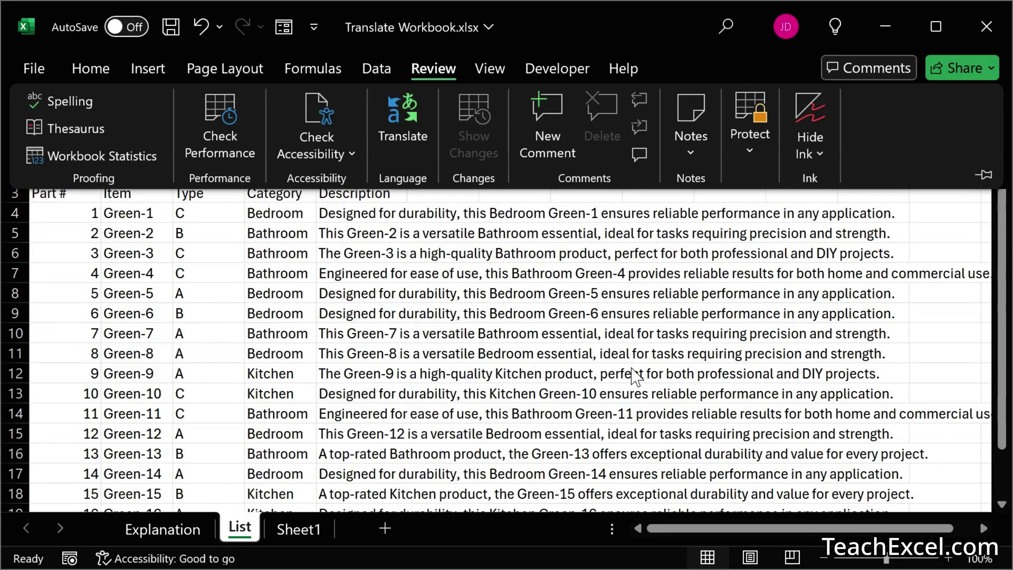
# - Collapse the Review ribbon to uncover the top of the List sheet's parts table
pyautogui.click(448, 280)
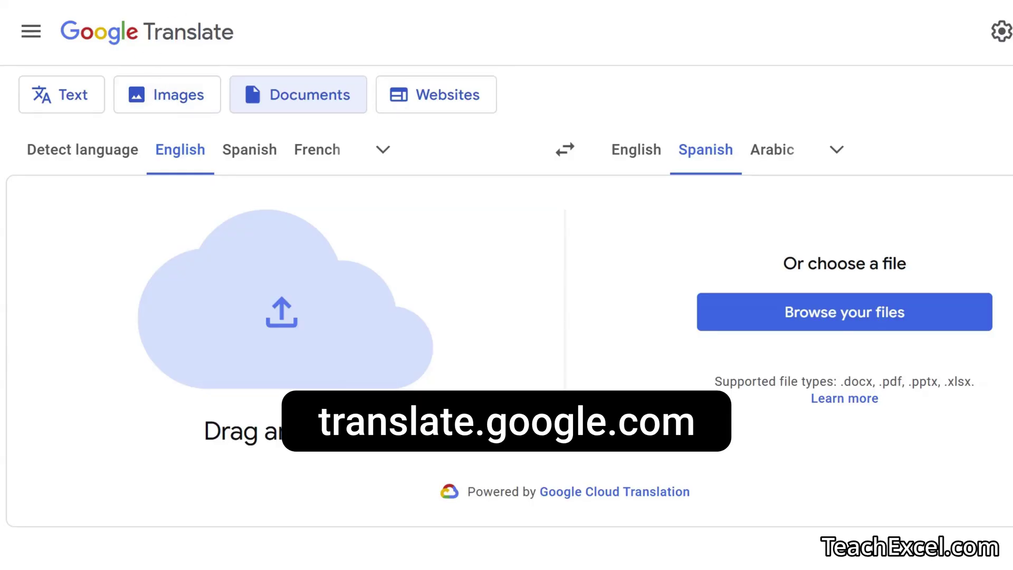
# - Upload Translate Workbook.xlsx to Google Translate Documents, translate it to Spanish, and open the download
pyautogui.click(285, 107)
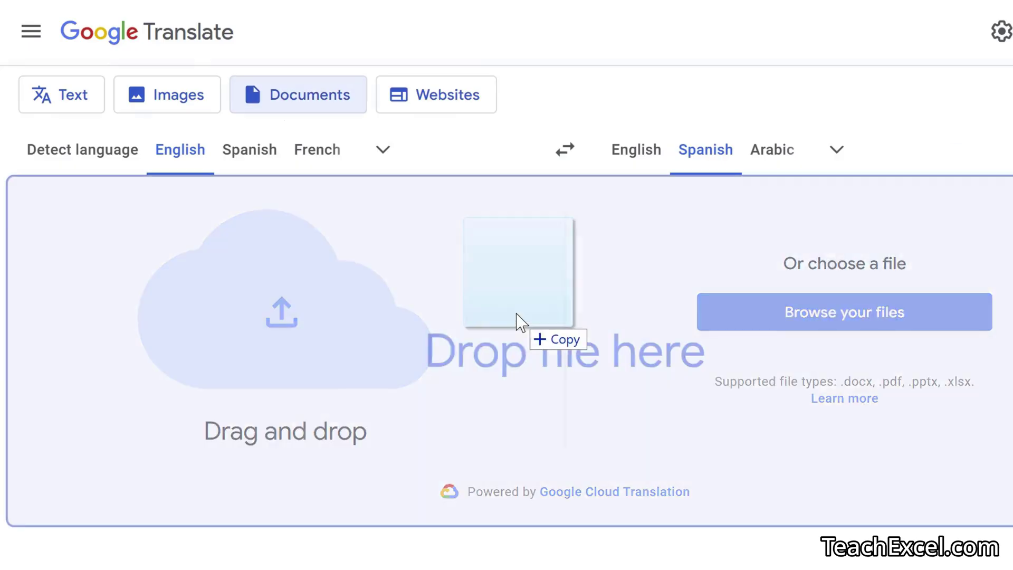
pyautogui.moveTo(520, 324); pyautogui.dragTo(337, 322)
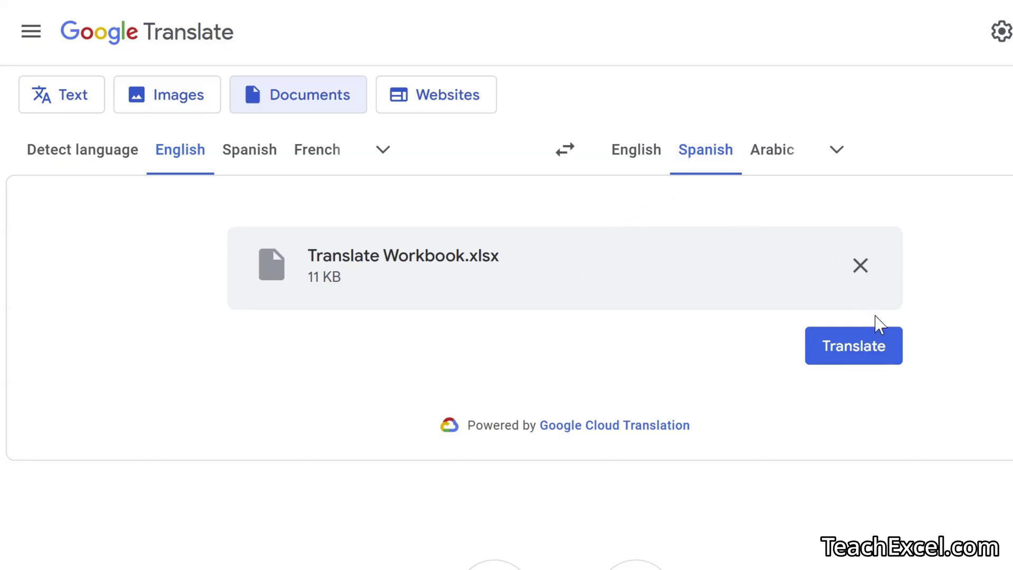
pyautogui.click(850, 353)
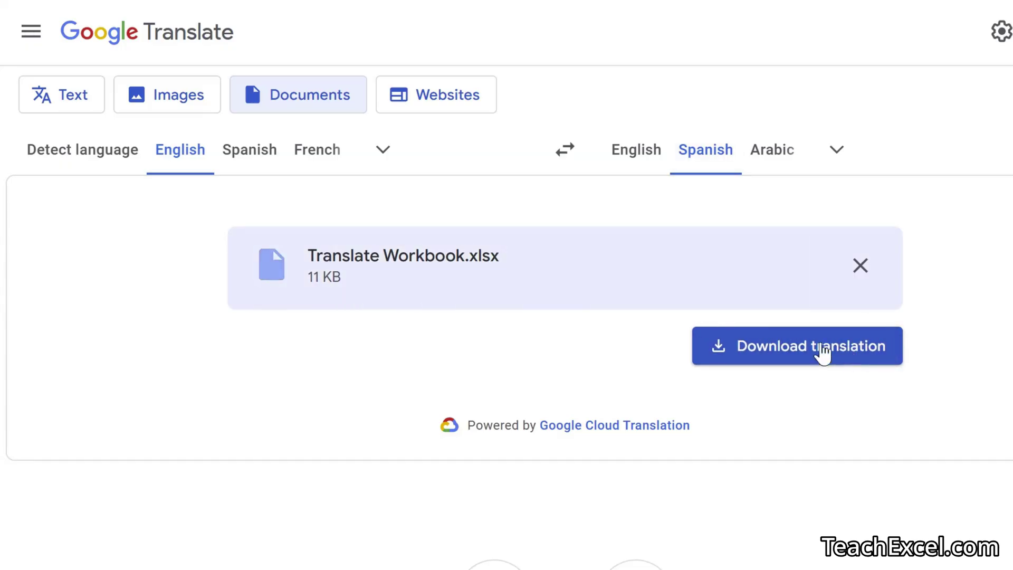
pyautogui.click(755, 358)
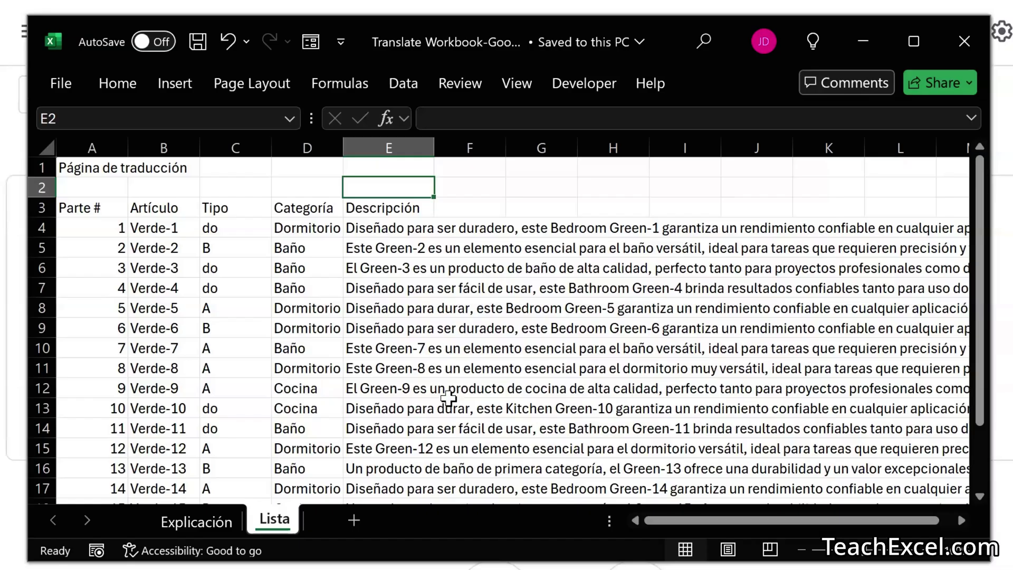
# - Inspect the translated Explicación and Lista sheets, highlighting Artículo entries B3:B10 and Tipo cells C4, C8
pyautogui.click(182, 520)
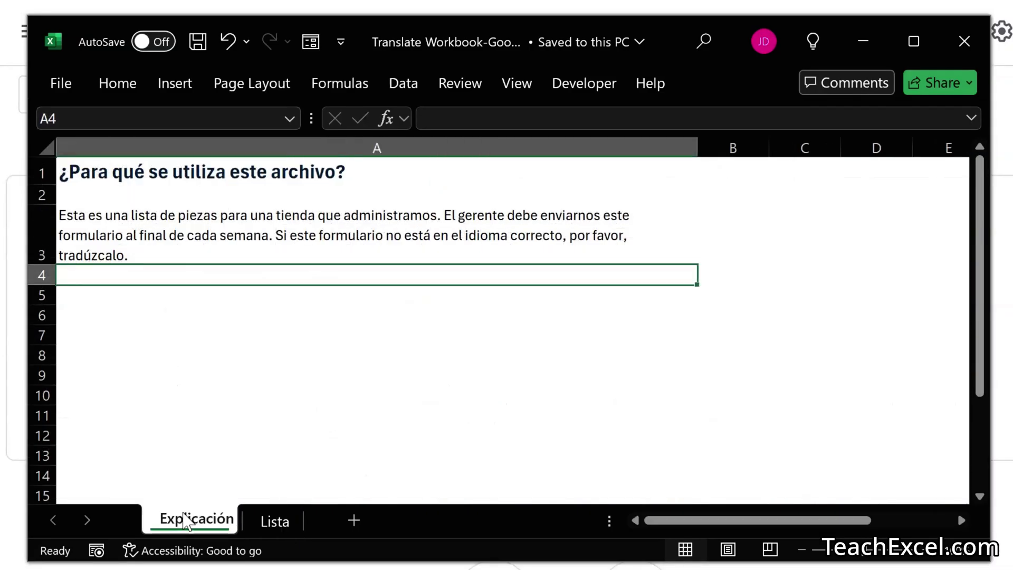
pyautogui.click(267, 521)
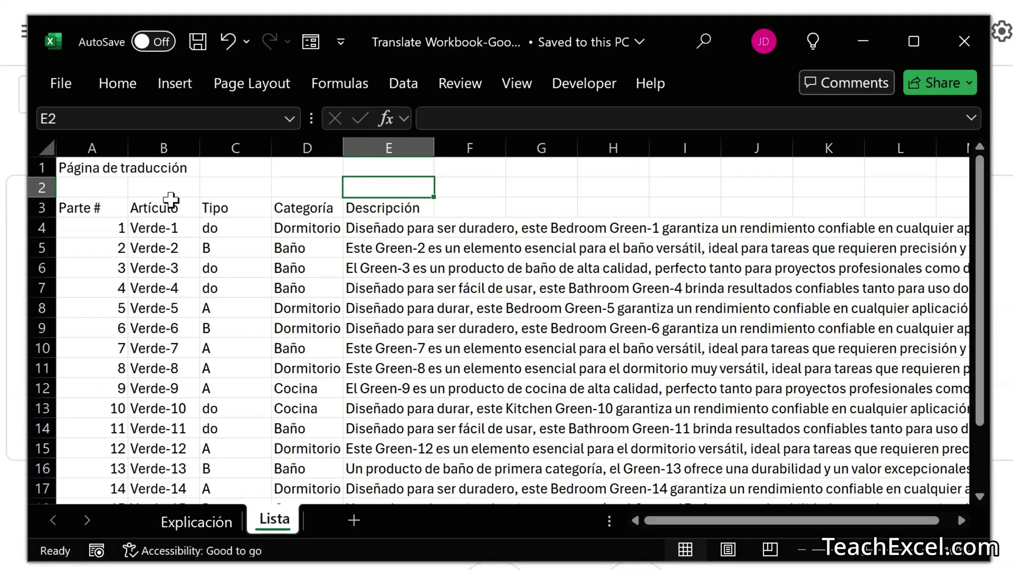
pyautogui.moveTo(173, 204); pyautogui.dragTo(170, 348)
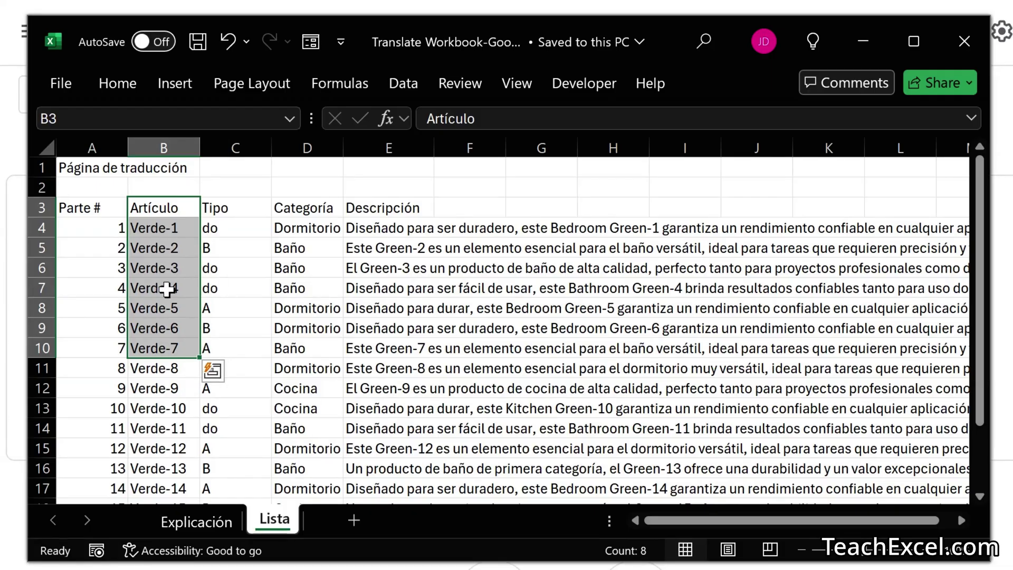
pyautogui.click(233, 231)
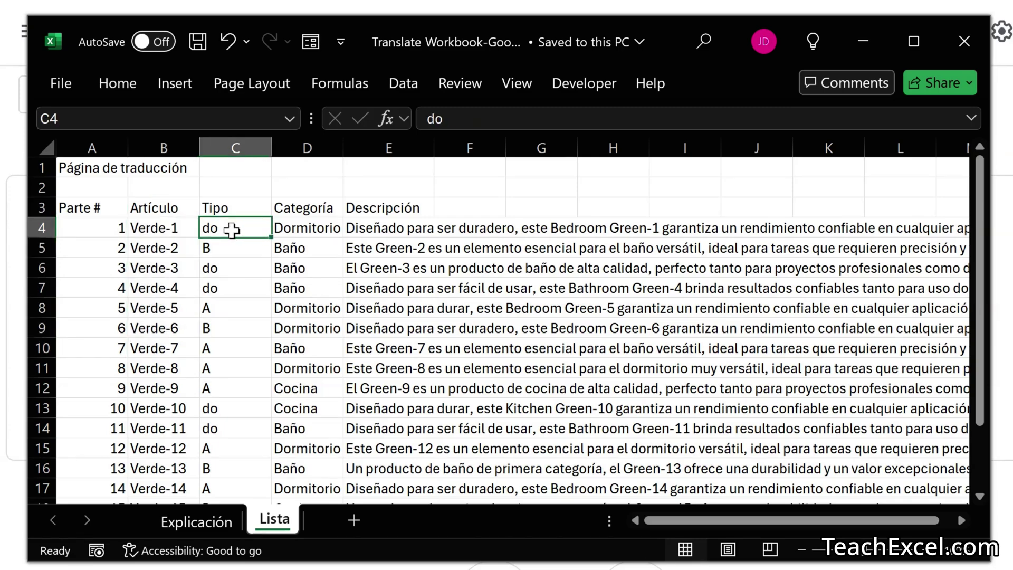
pyautogui.click(232, 307)
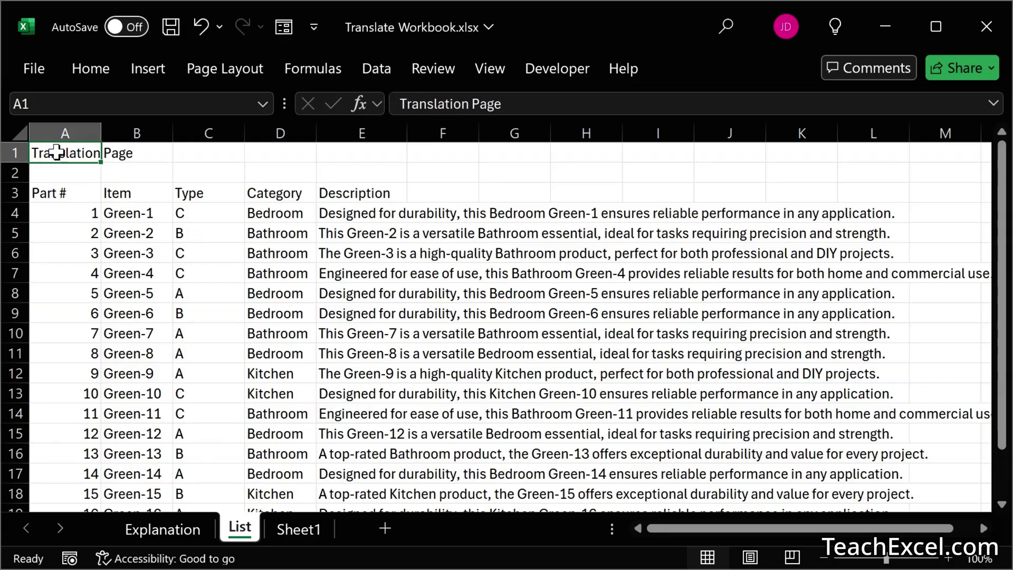
pyautogui.moveTo(50, 193); pyautogui.dragTo(206, 464)
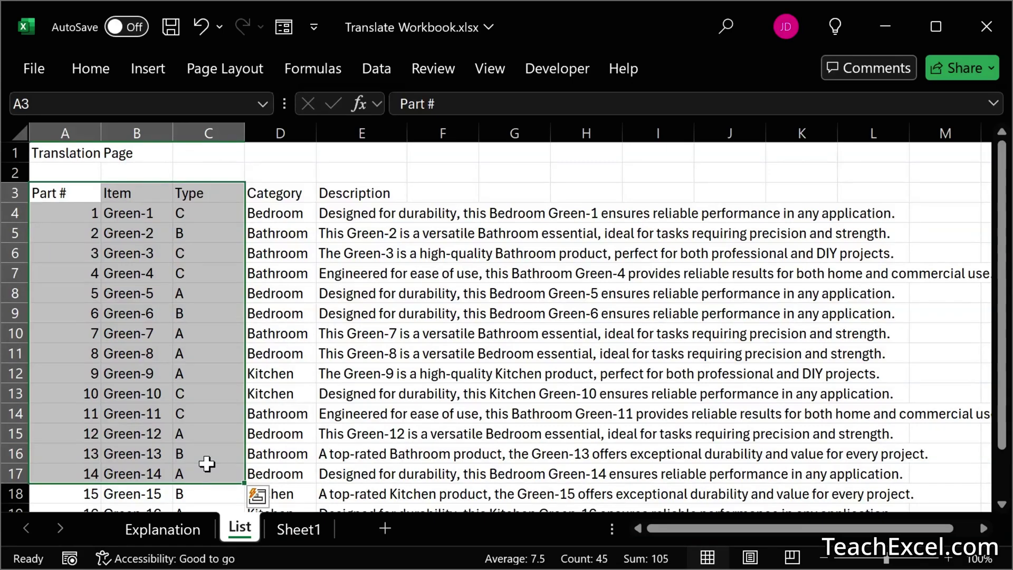
pyautogui.click(211, 352)
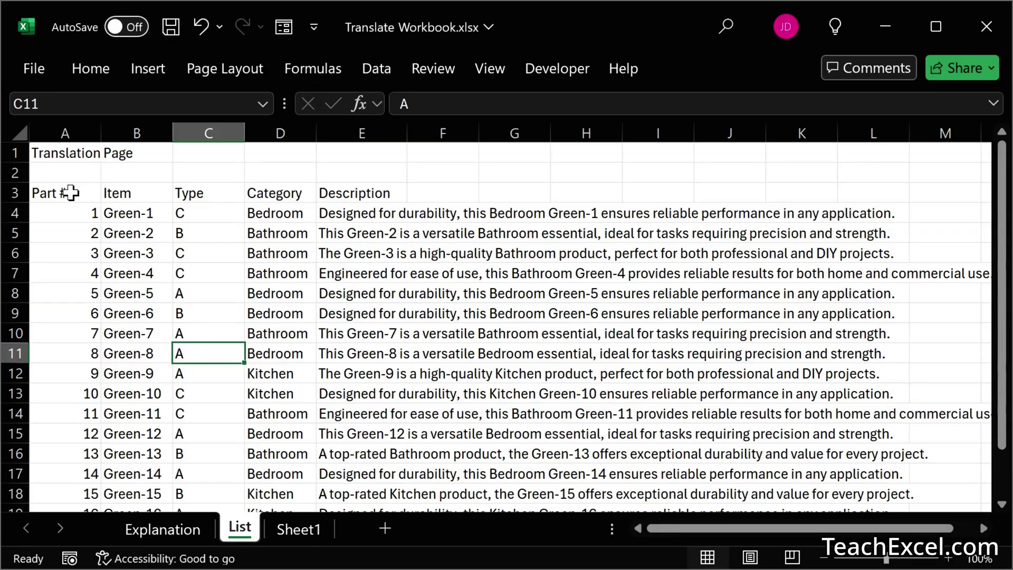
pyautogui.moveTo(70, 194); pyautogui.dragTo(358, 193)
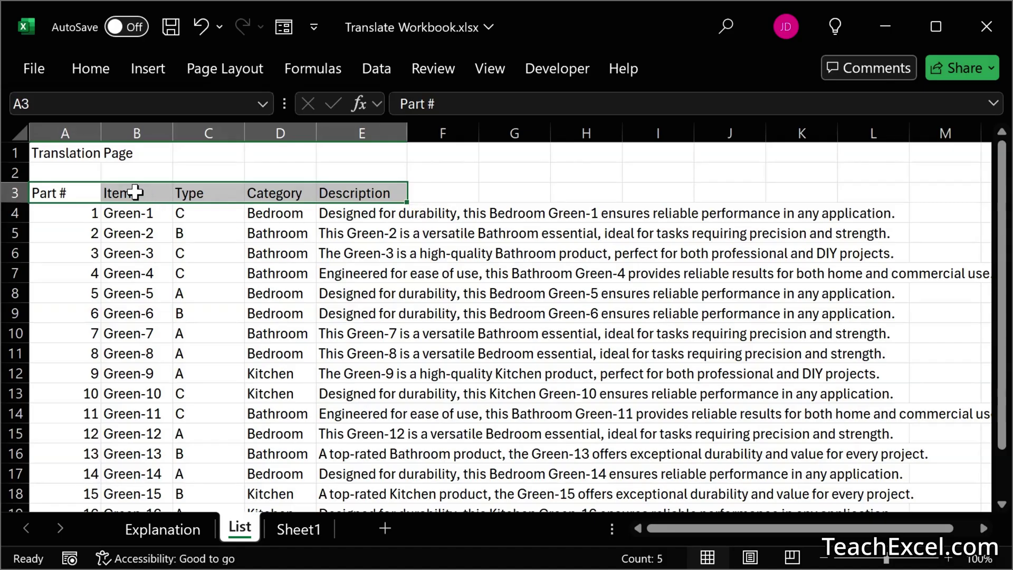
pyautogui.moveTo(136, 193); pyautogui.dragTo(196, 400)
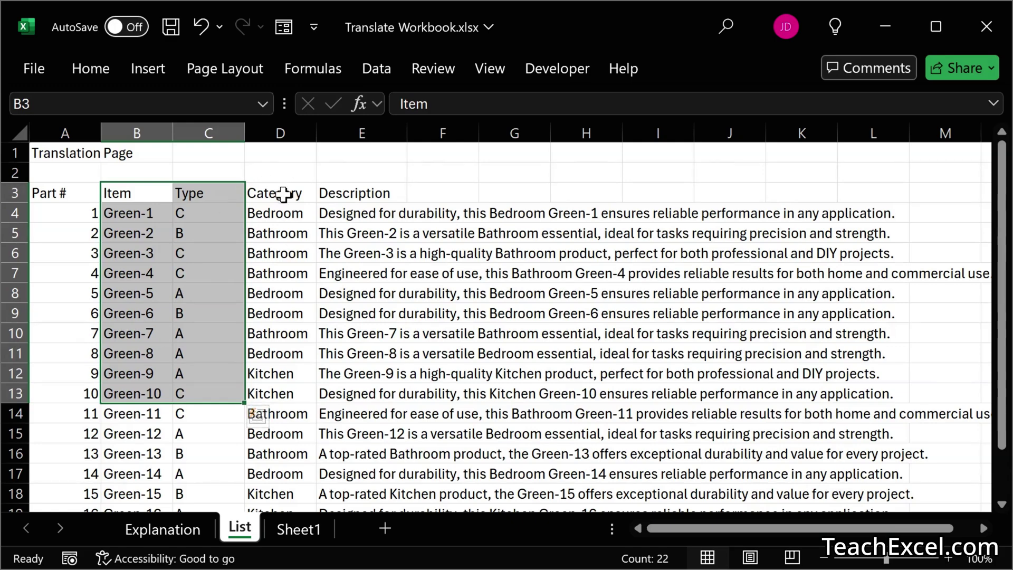
pyautogui.click(291, 253)
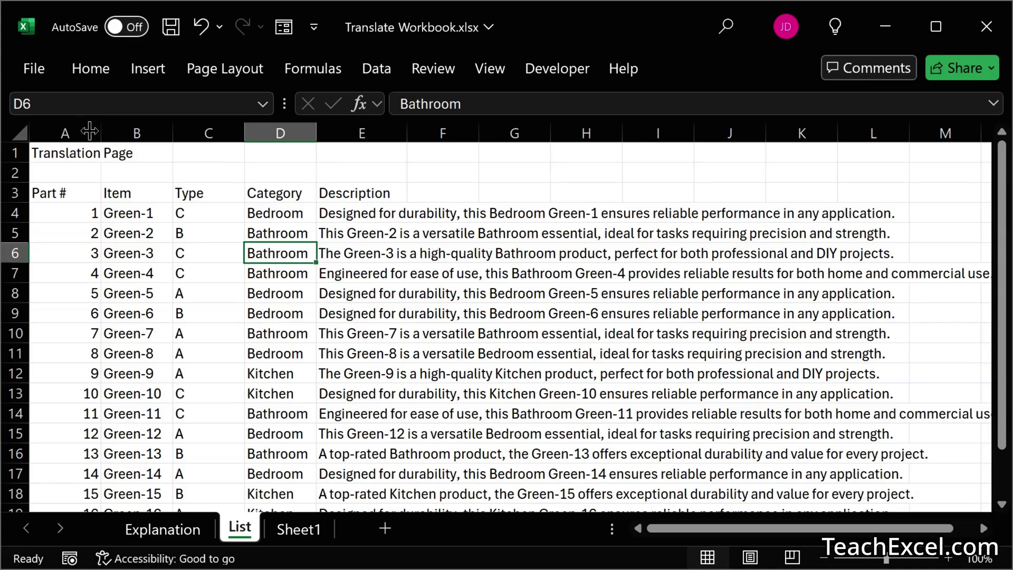
# - Save a copy as CSV UTF-8 (Comma delimited), keeping only the active List sheet
pyautogui.click(34, 67)
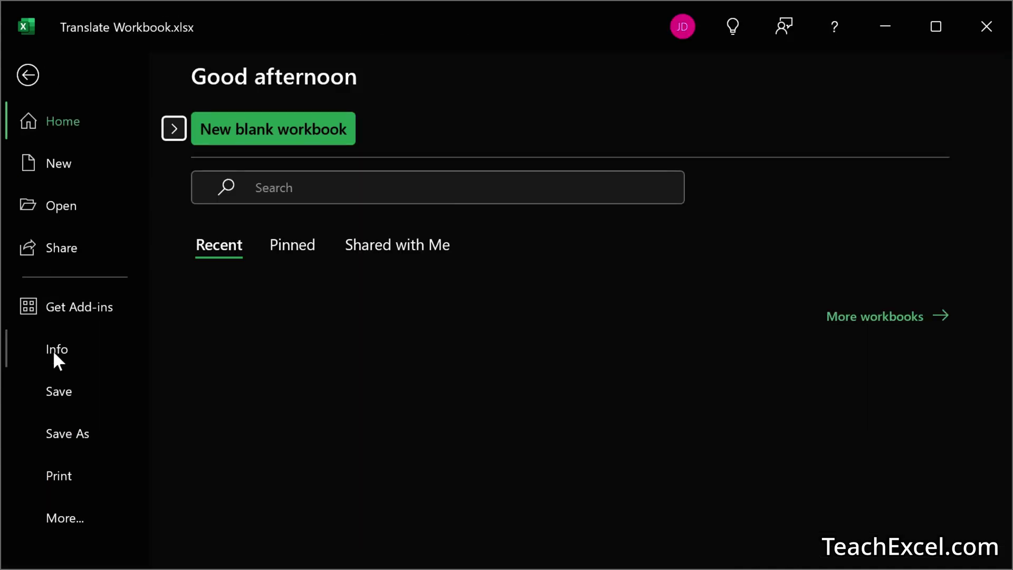
pyautogui.click(91, 430)
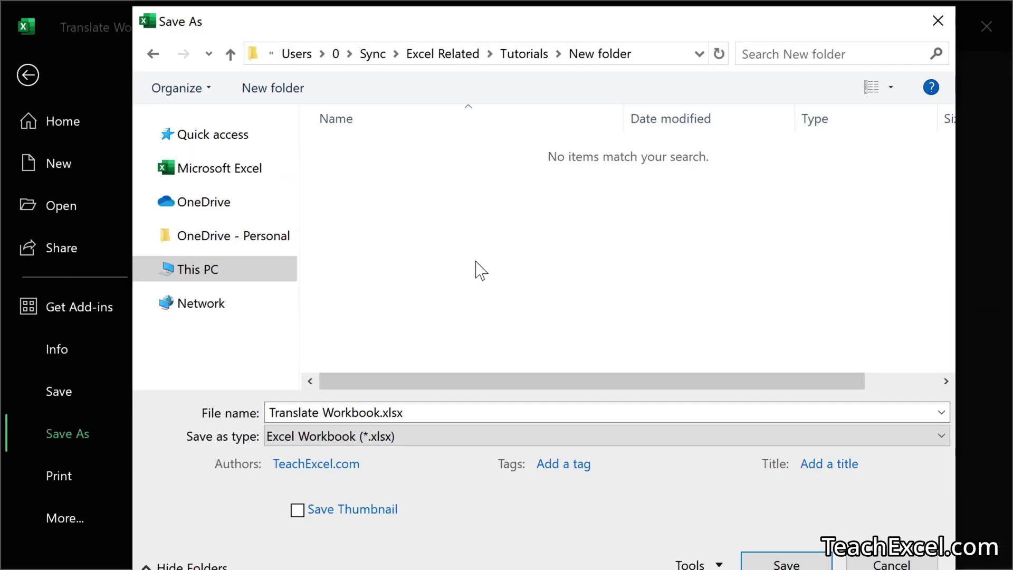
pyautogui.click(399, 441)
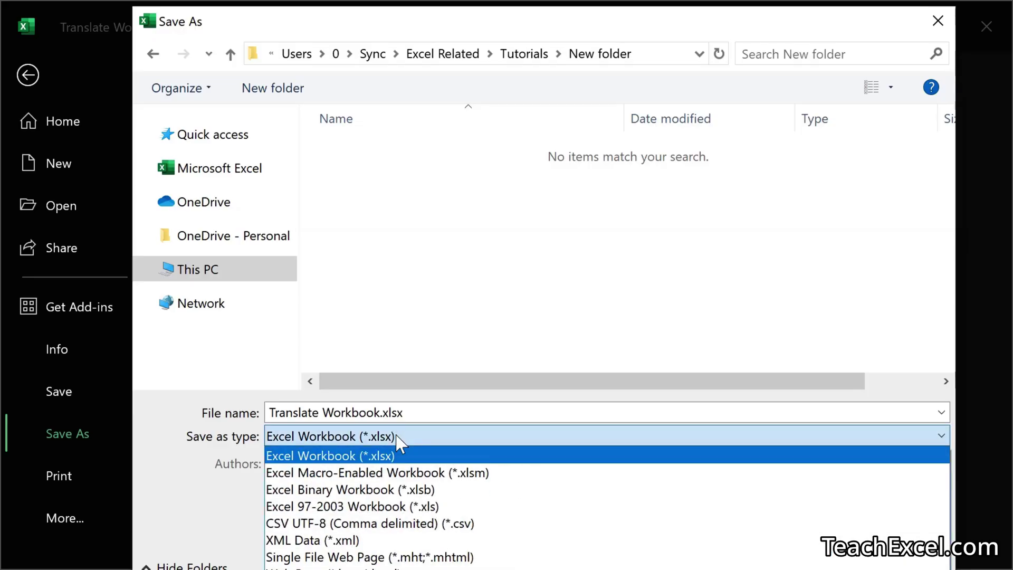
pyautogui.click(368, 525)
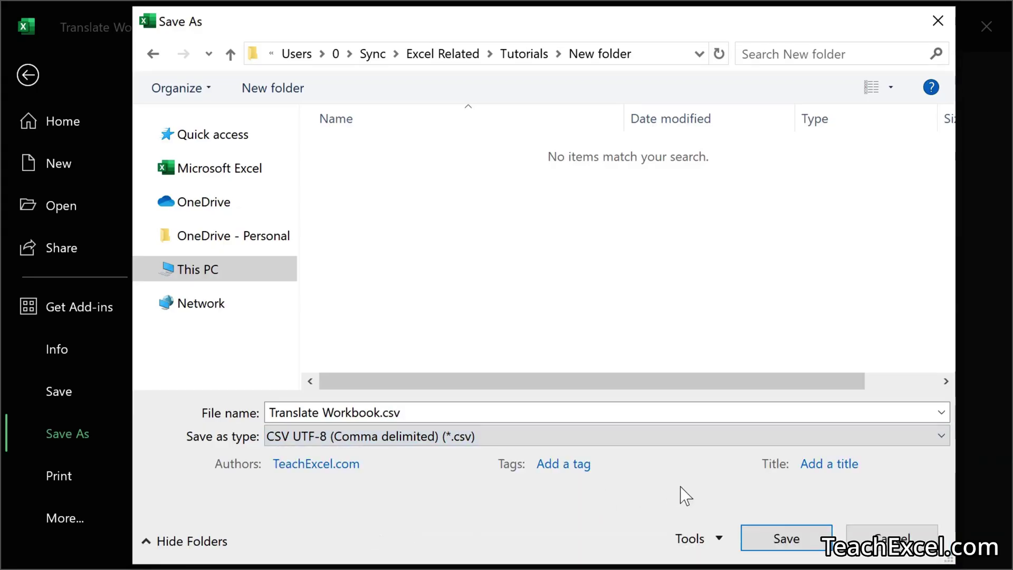
pyautogui.click(786, 540)
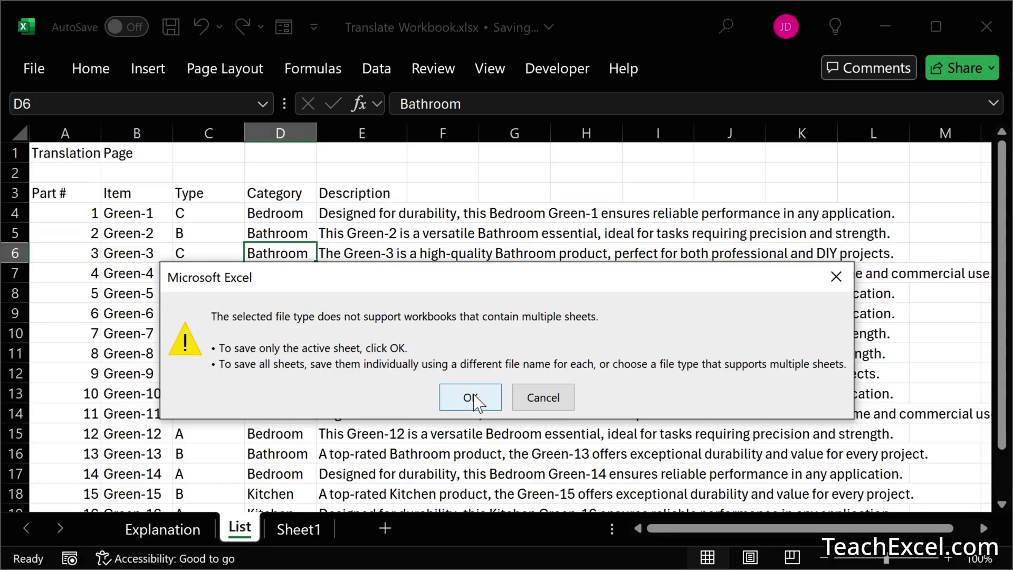
pyautogui.click(471, 398)
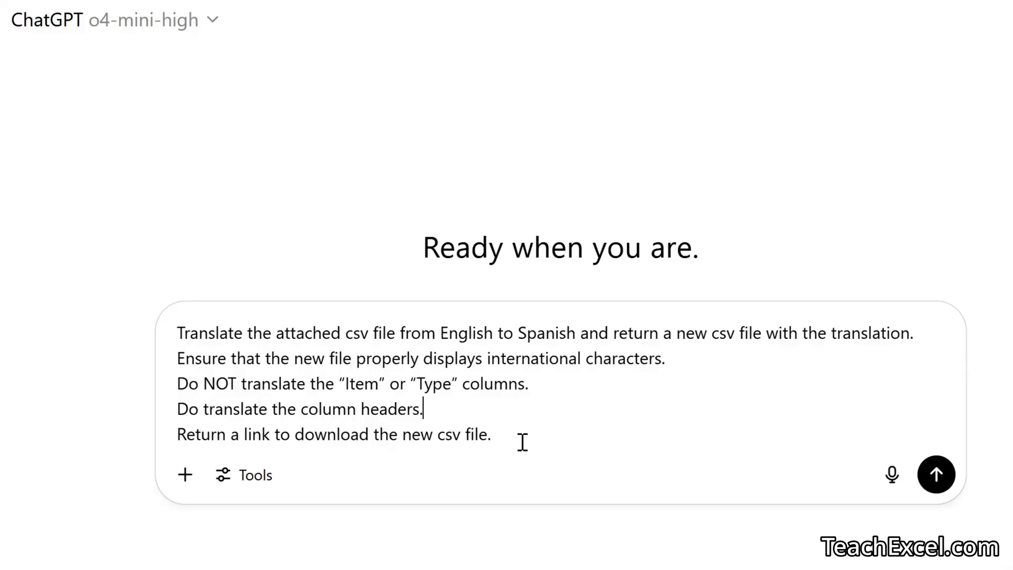
# - Send Translate Workbook.csv to ChatGPT for translation and open the returned Translate_Workbook_Translated file
pyautogui.moveTo(1012, 232); pyautogui.dragTo(577, 287)
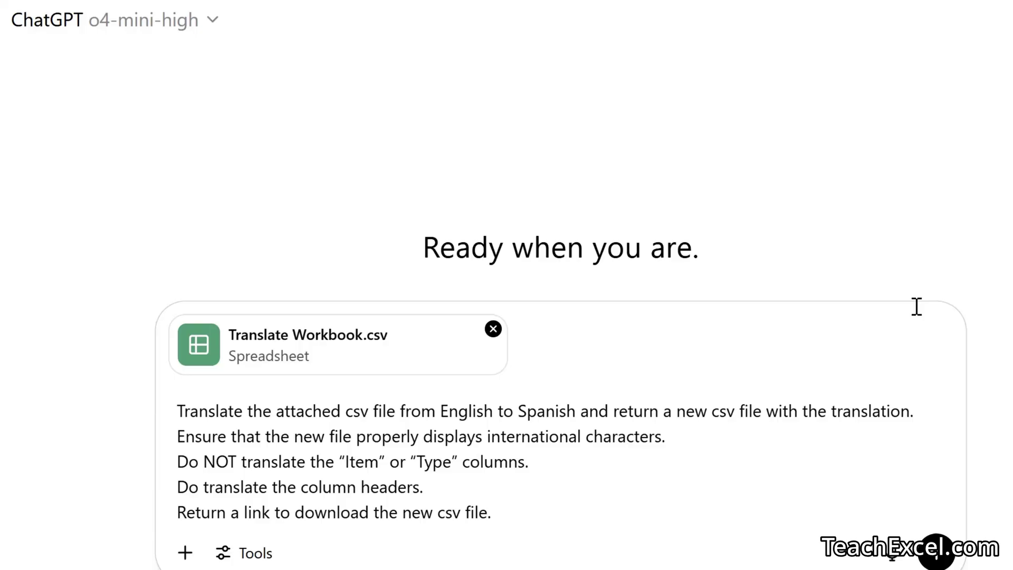
pyautogui.click(936, 549)
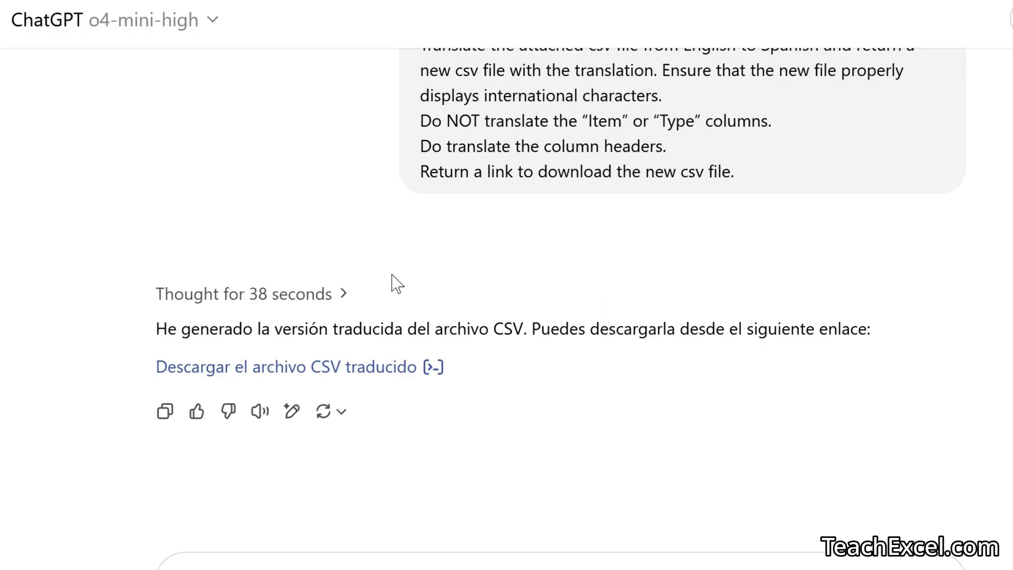
pyautogui.scroll(1, 397, 283)
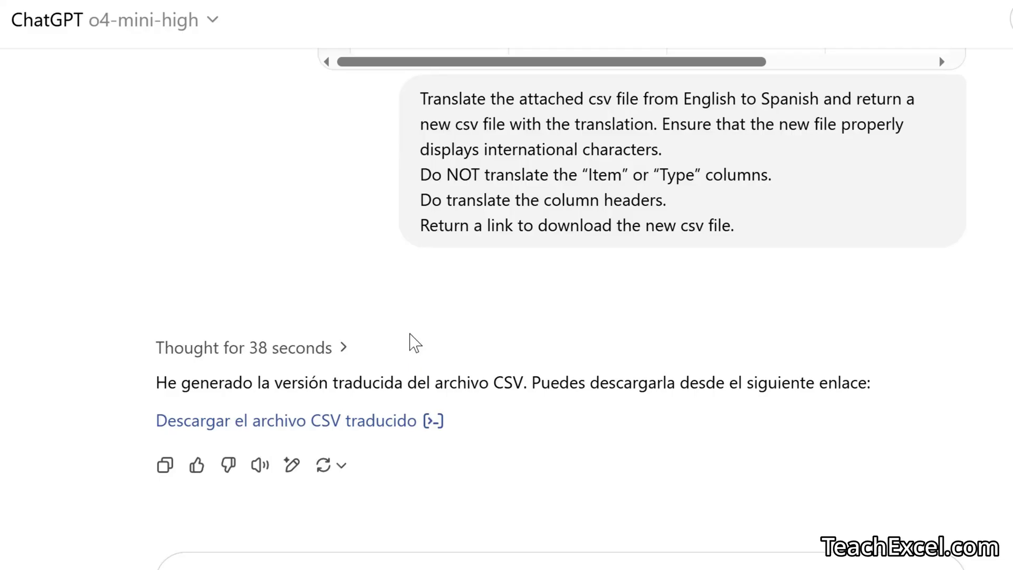
pyautogui.scroll(-1, 415, 343)
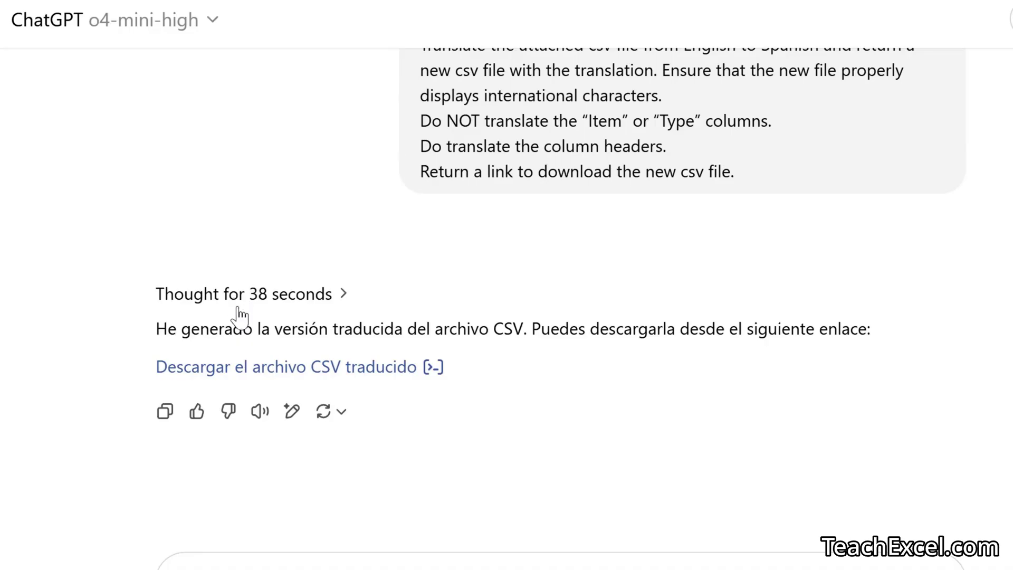
pyautogui.click(379, 372)
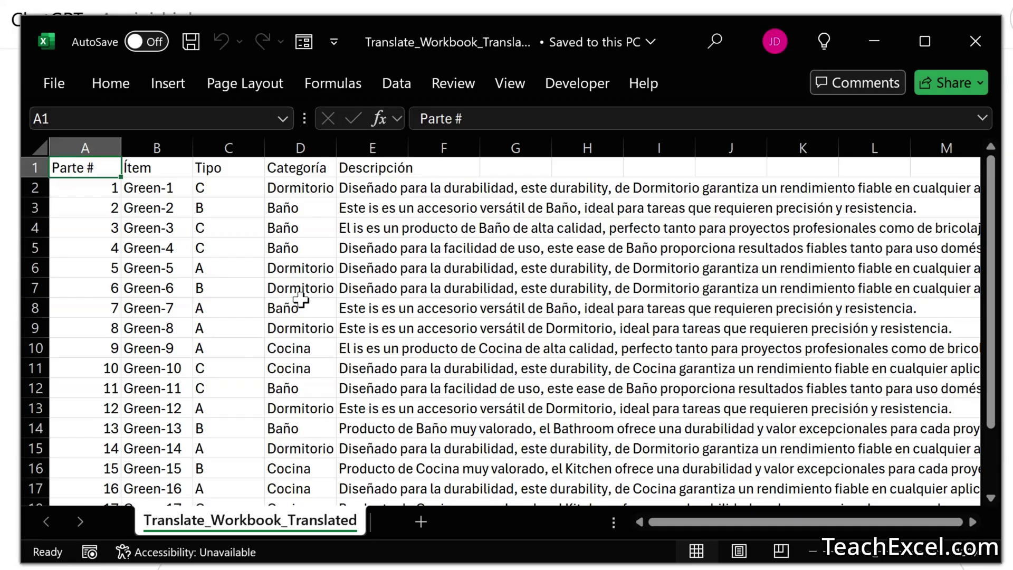
pyautogui.scroll(-3, 301, 300)
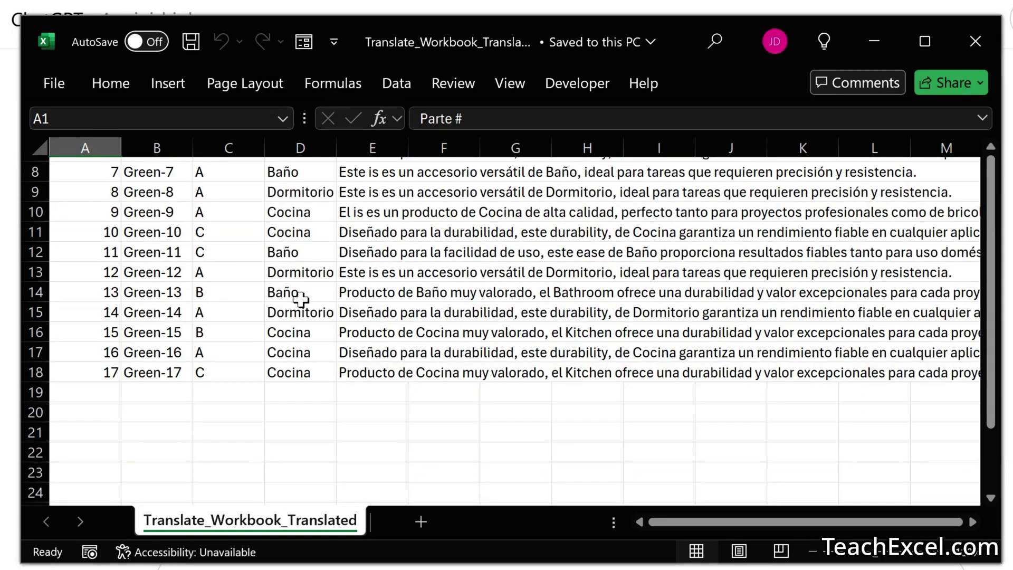
pyautogui.scroll(1, 300, 299)
pyautogui.scroll(2, 301, 299)
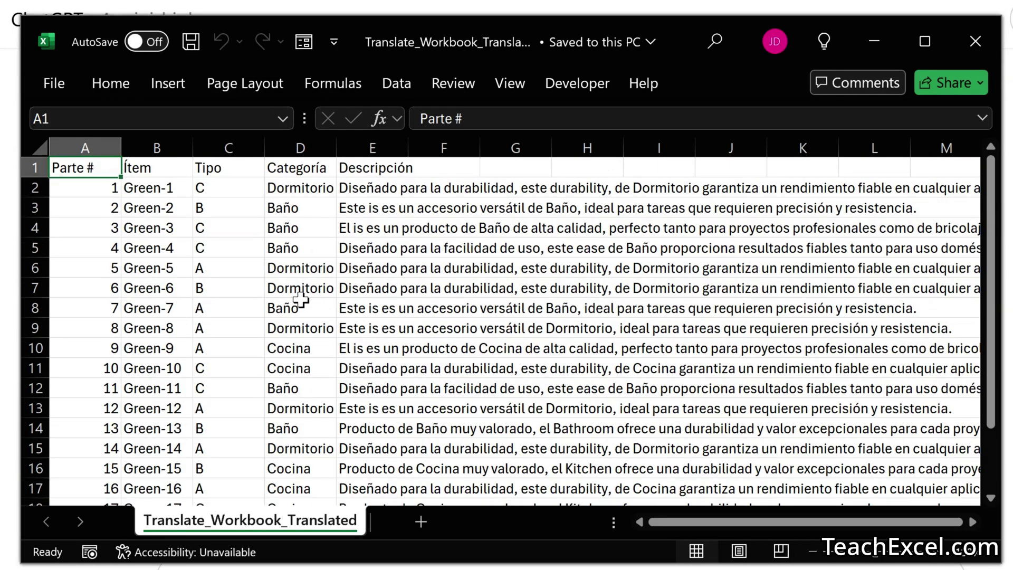